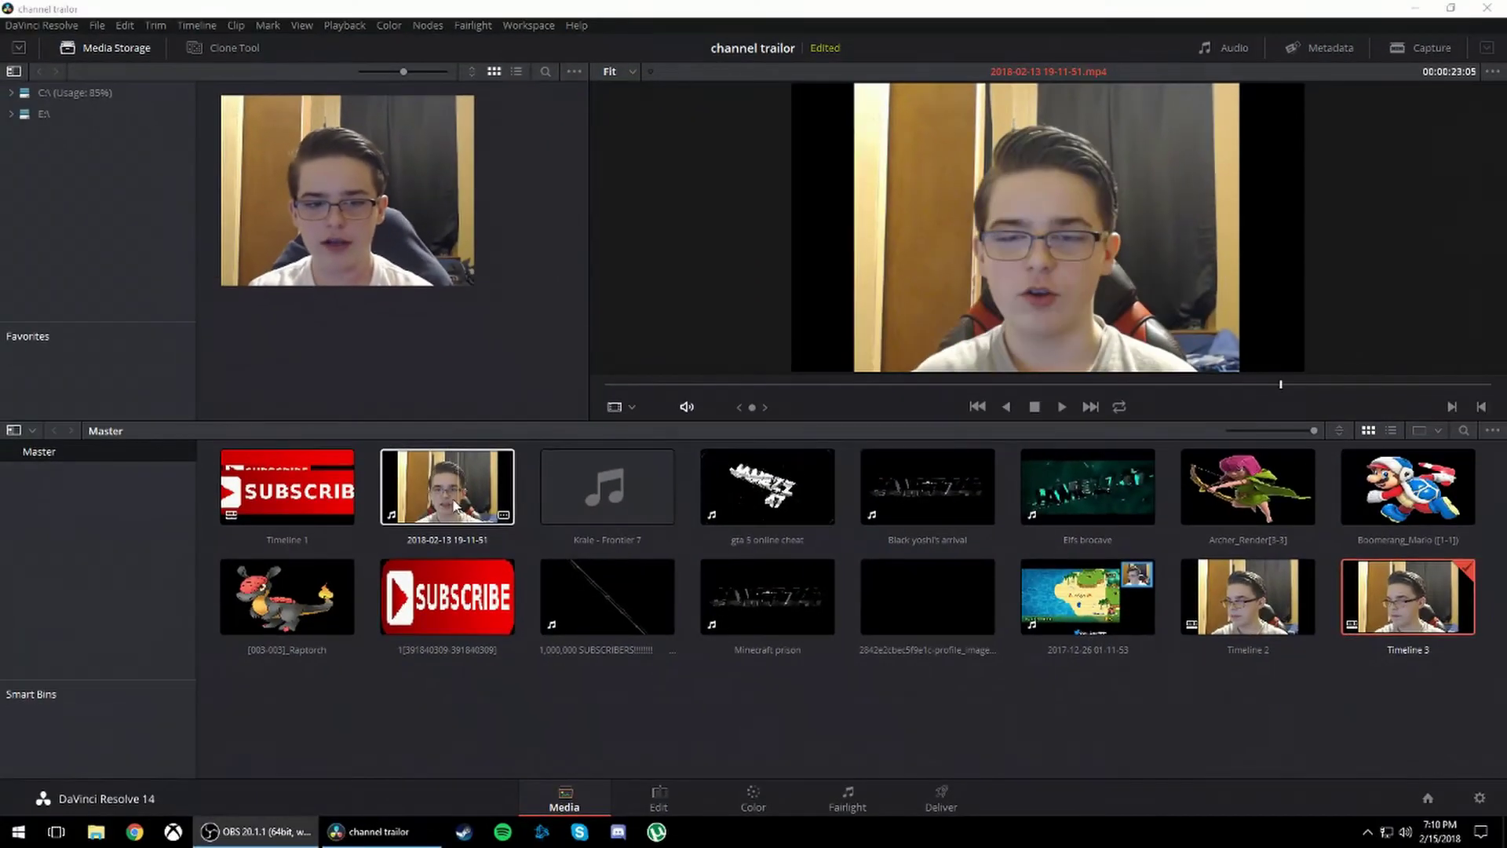
click(455, 506)
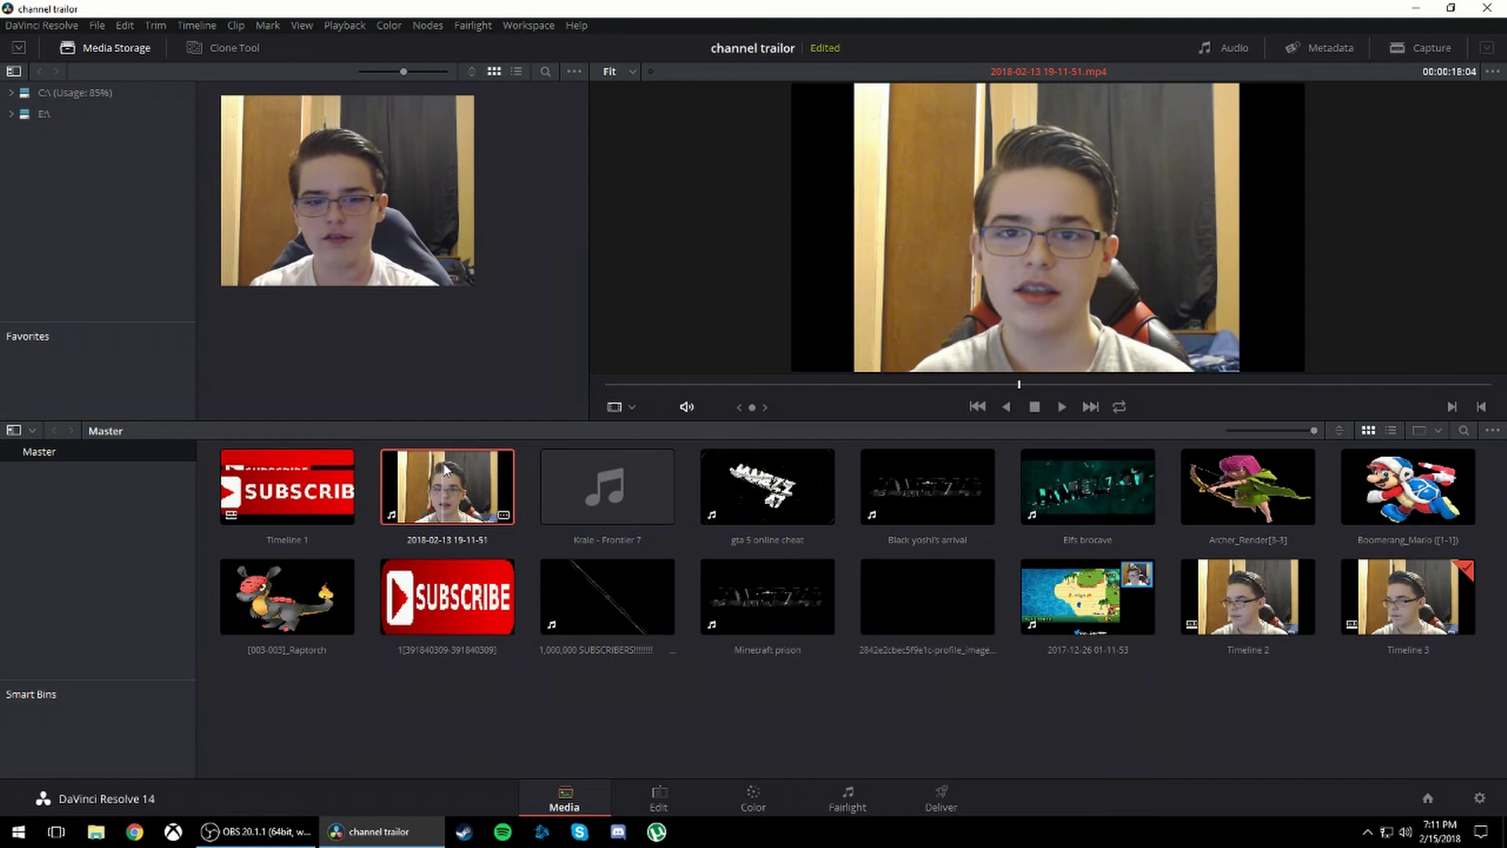
right_click(445, 469)
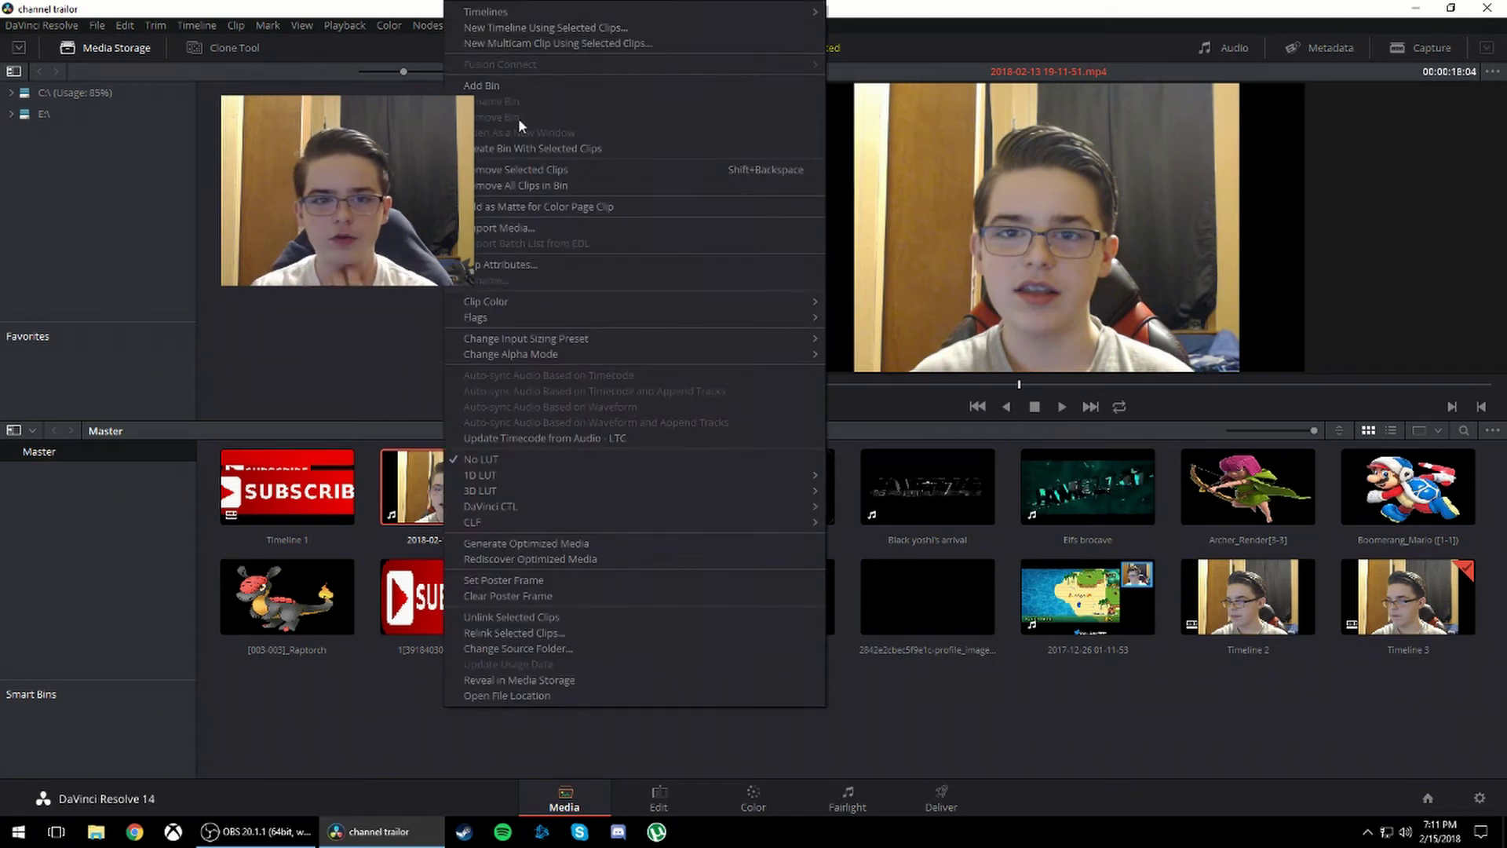
click(558, 28)
click(667, 795)
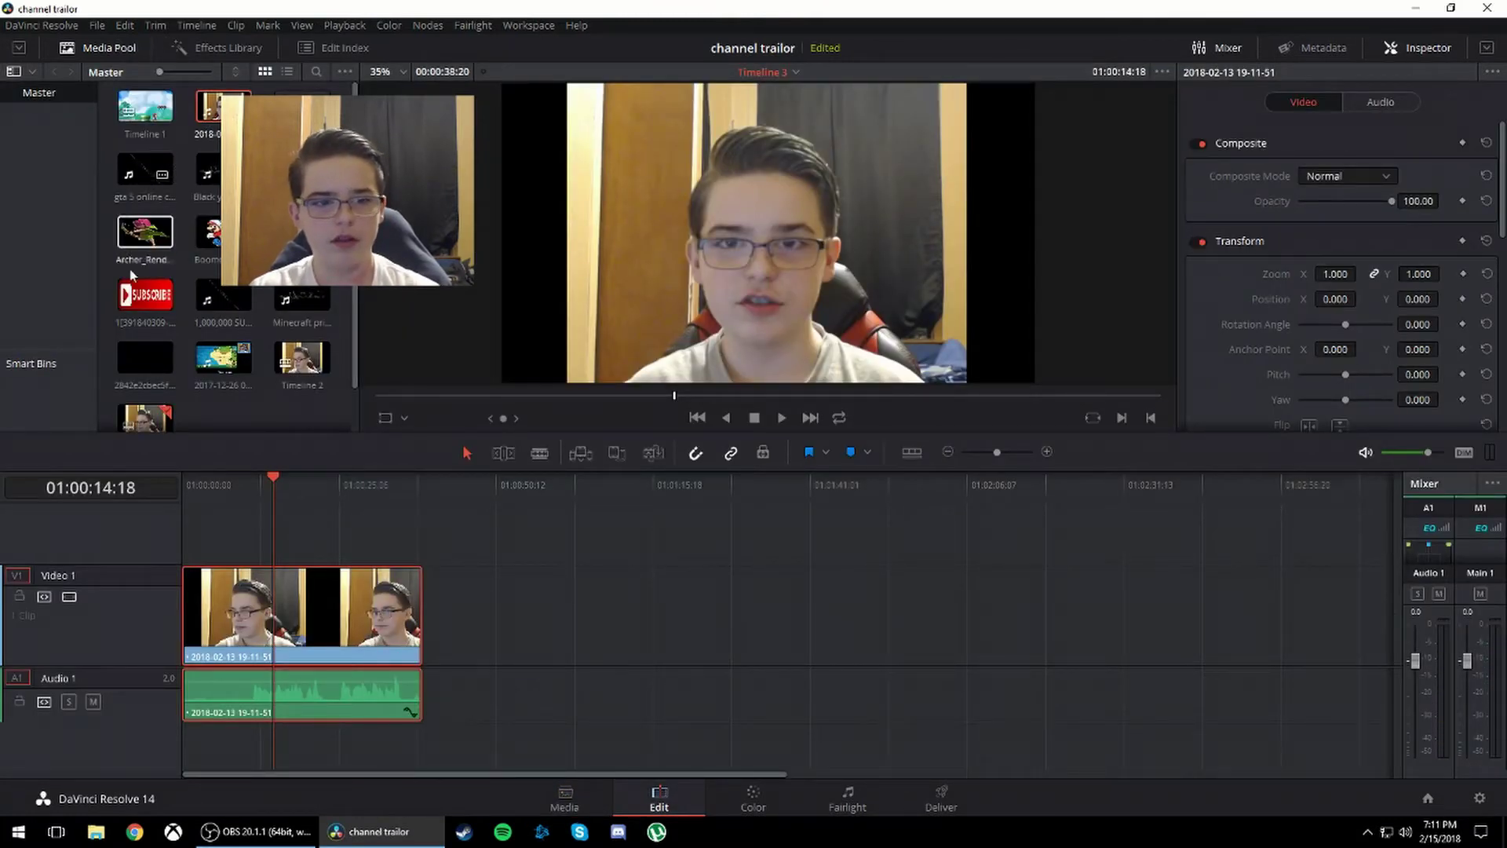
scroll(177, 369, down, 1)
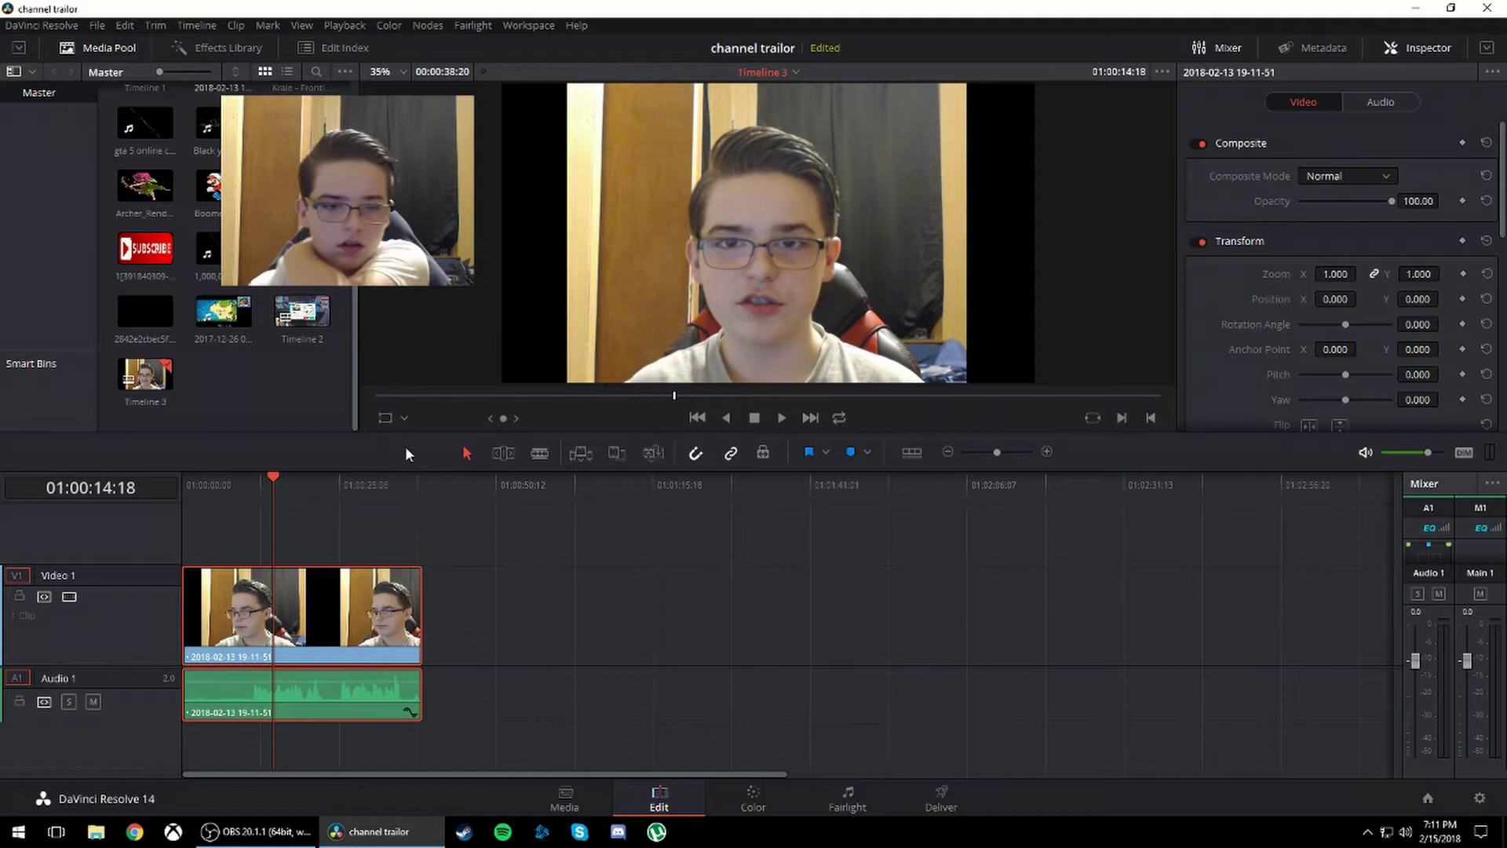
drag(296, 479, 415, 506)
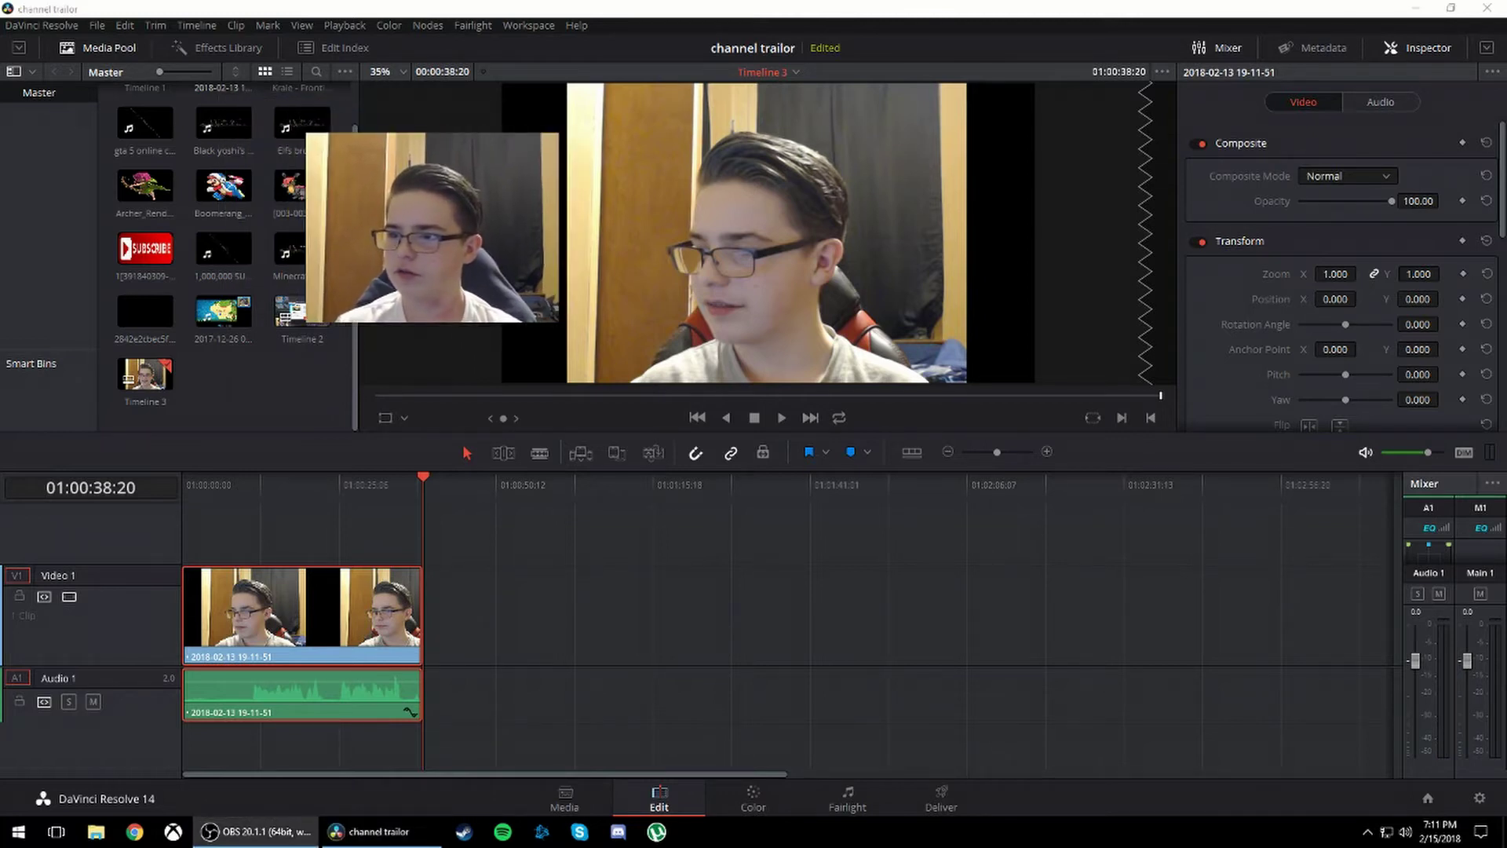
- In the Color page, add corrector node 02 and place it after node 01
click(754, 800)
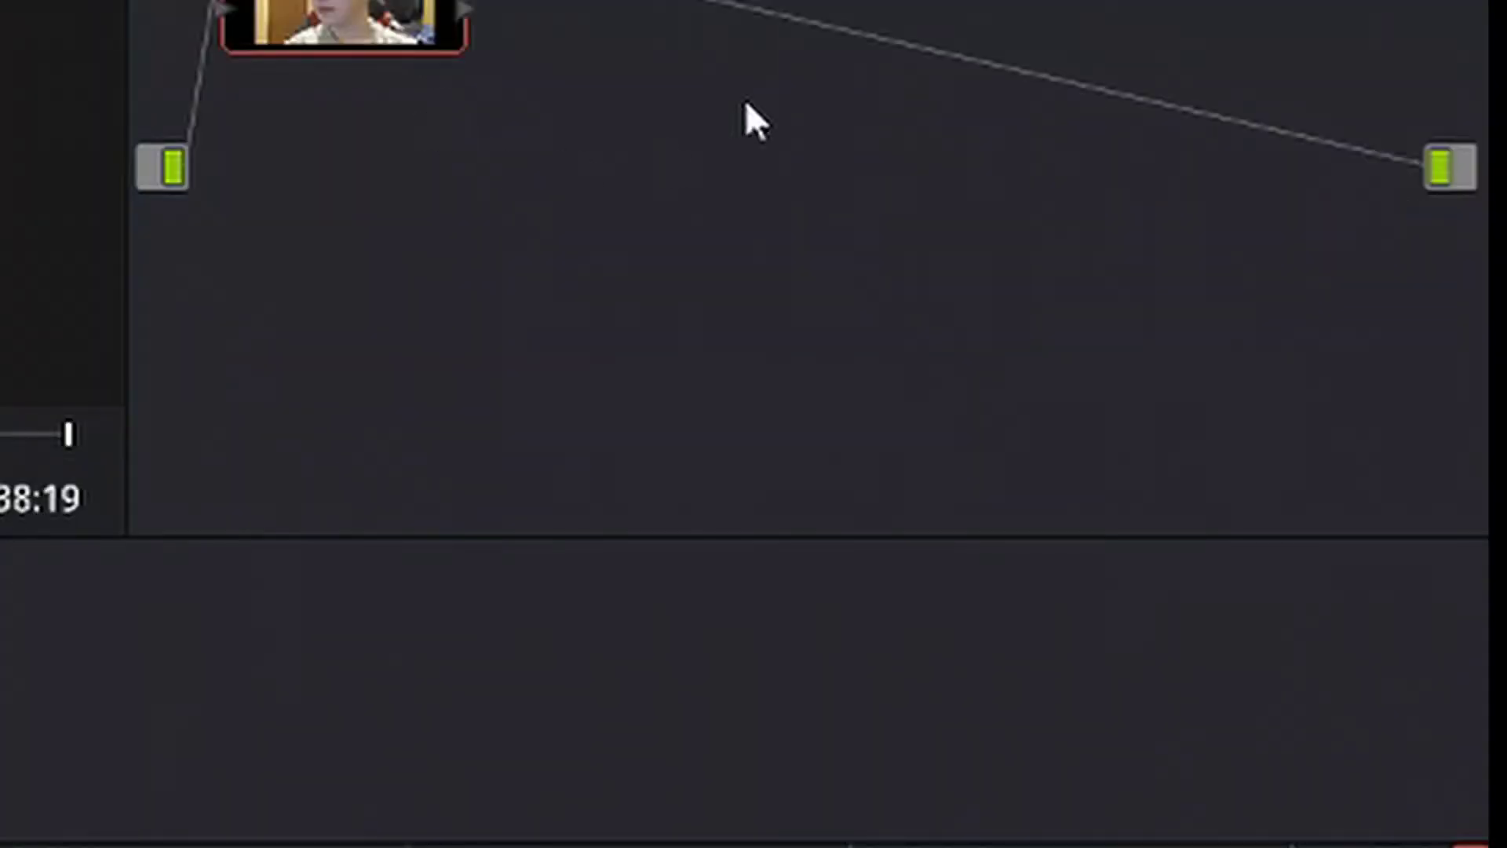
right_click(746, 103)
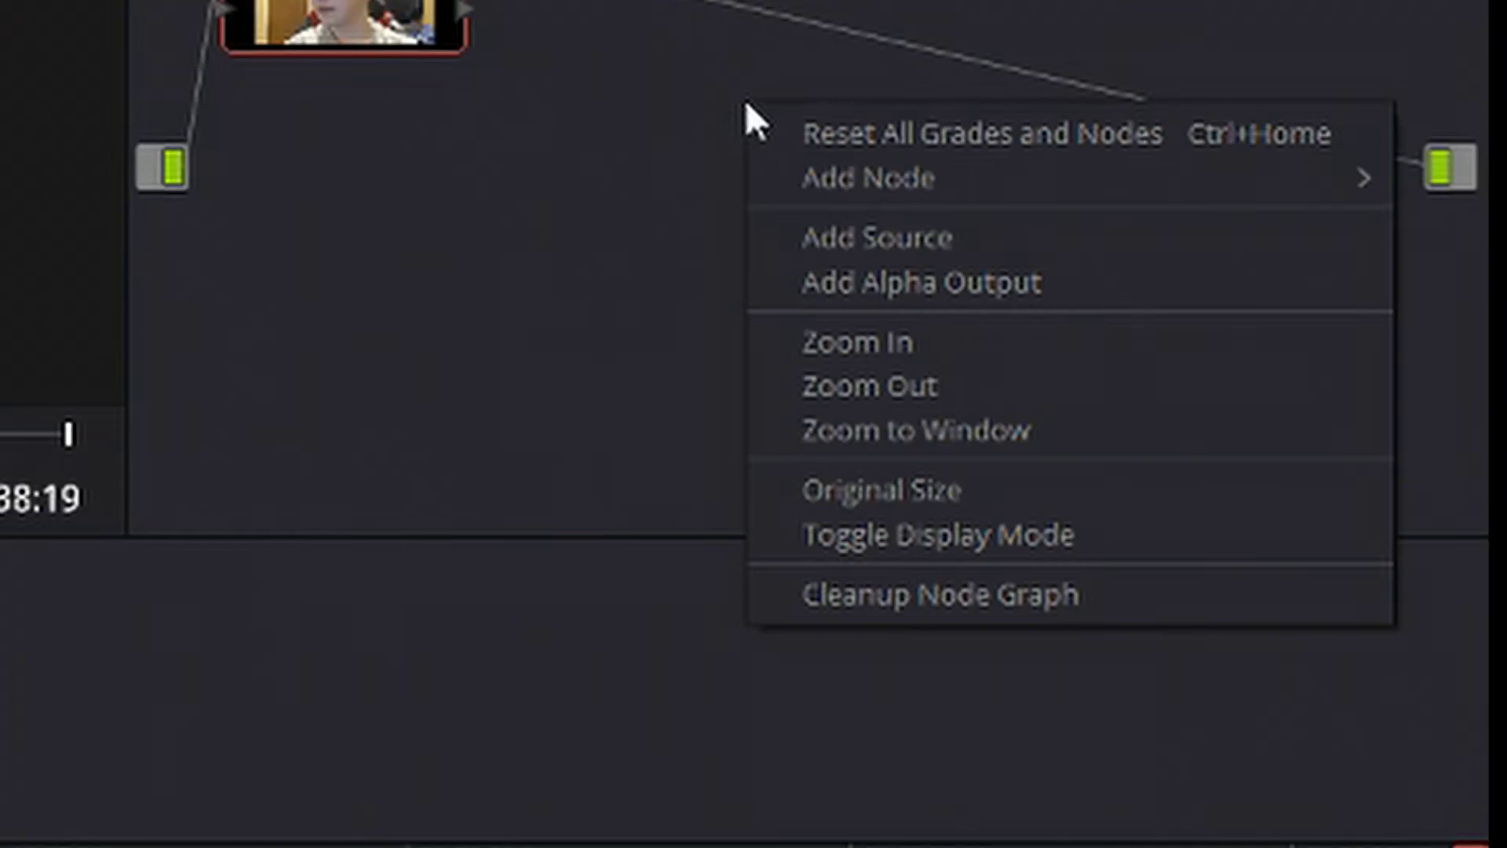
mouse_move(932, 180)
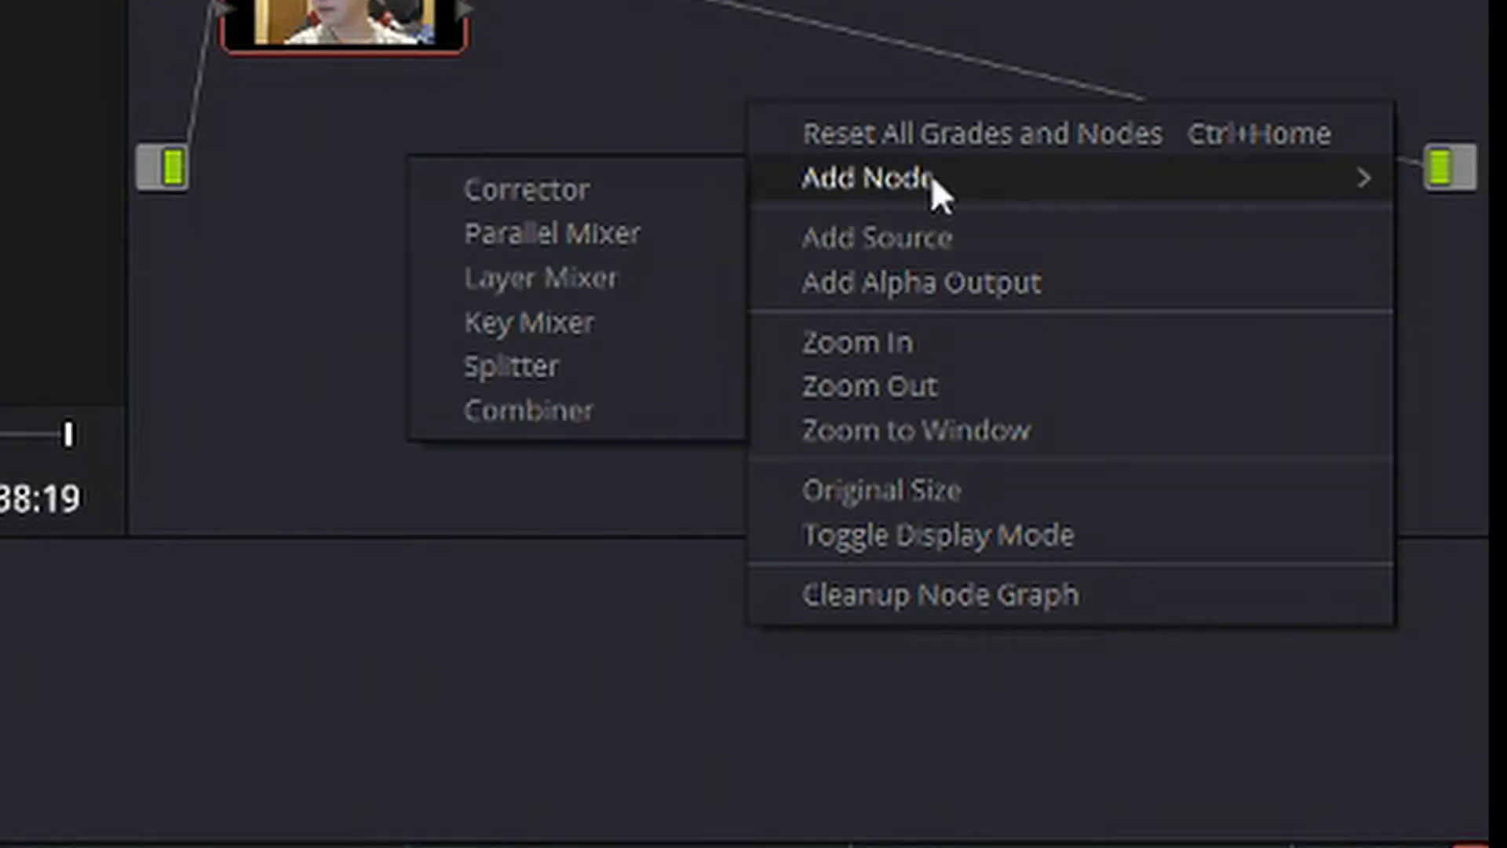
click(615, 194)
drag(1214, 198, 1252, 164)
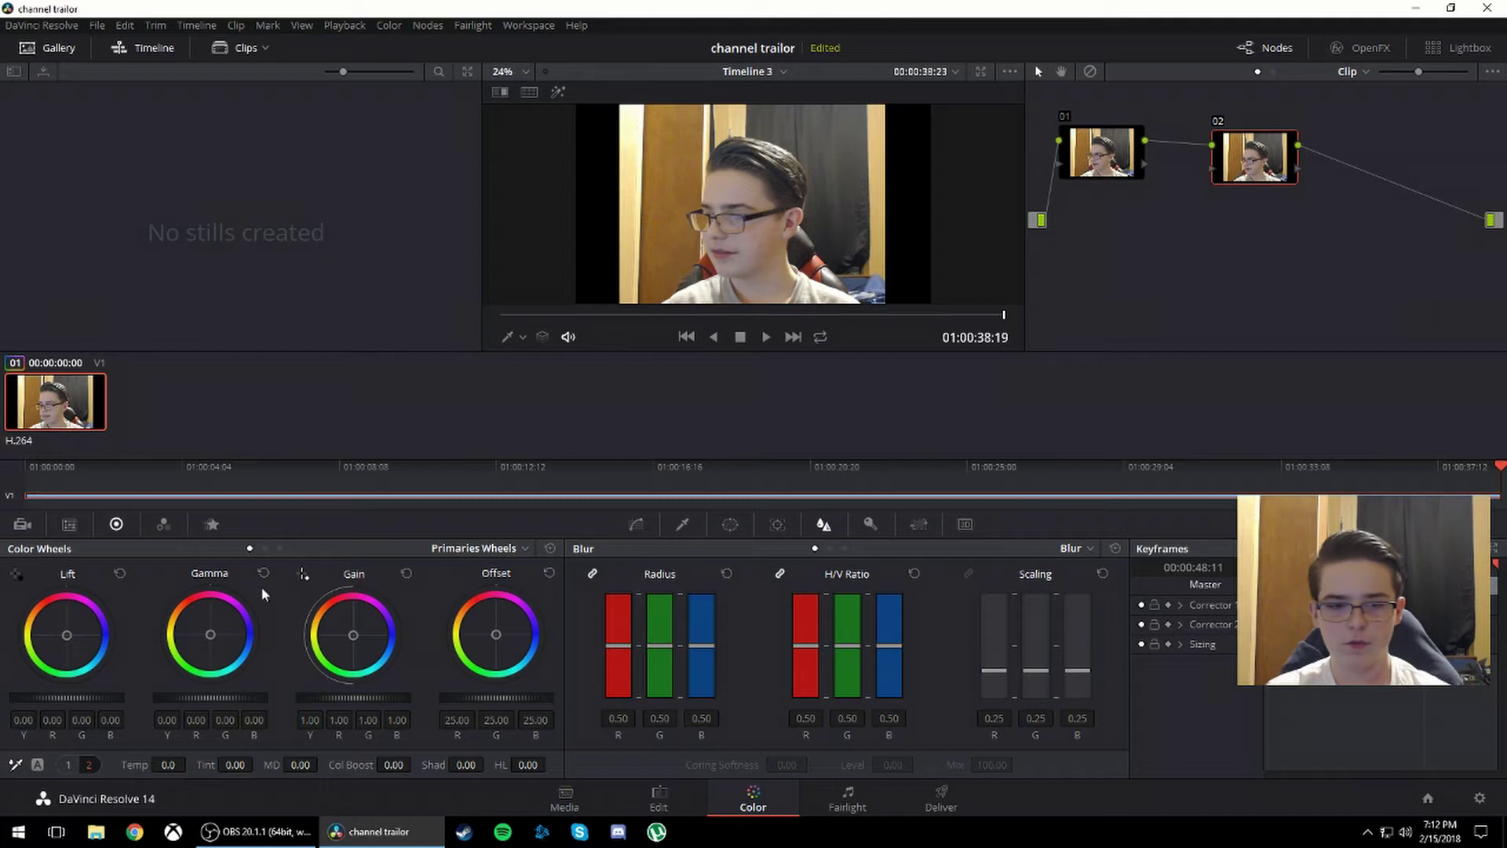
- Enable a Circle window on node 02 and shape it into a tall, soft-edged oval
click(636, 525)
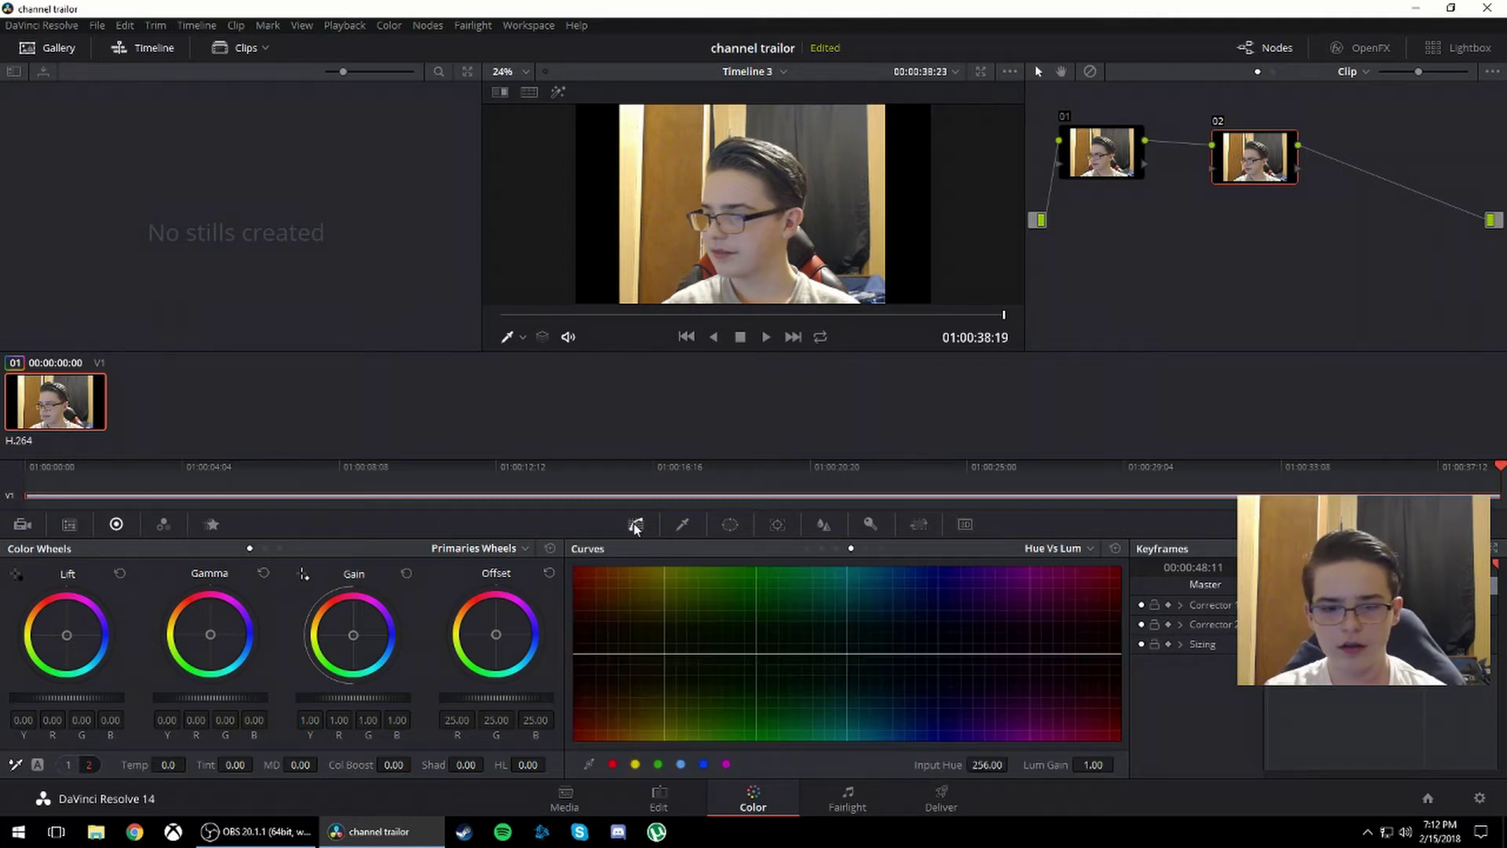
click(729, 524)
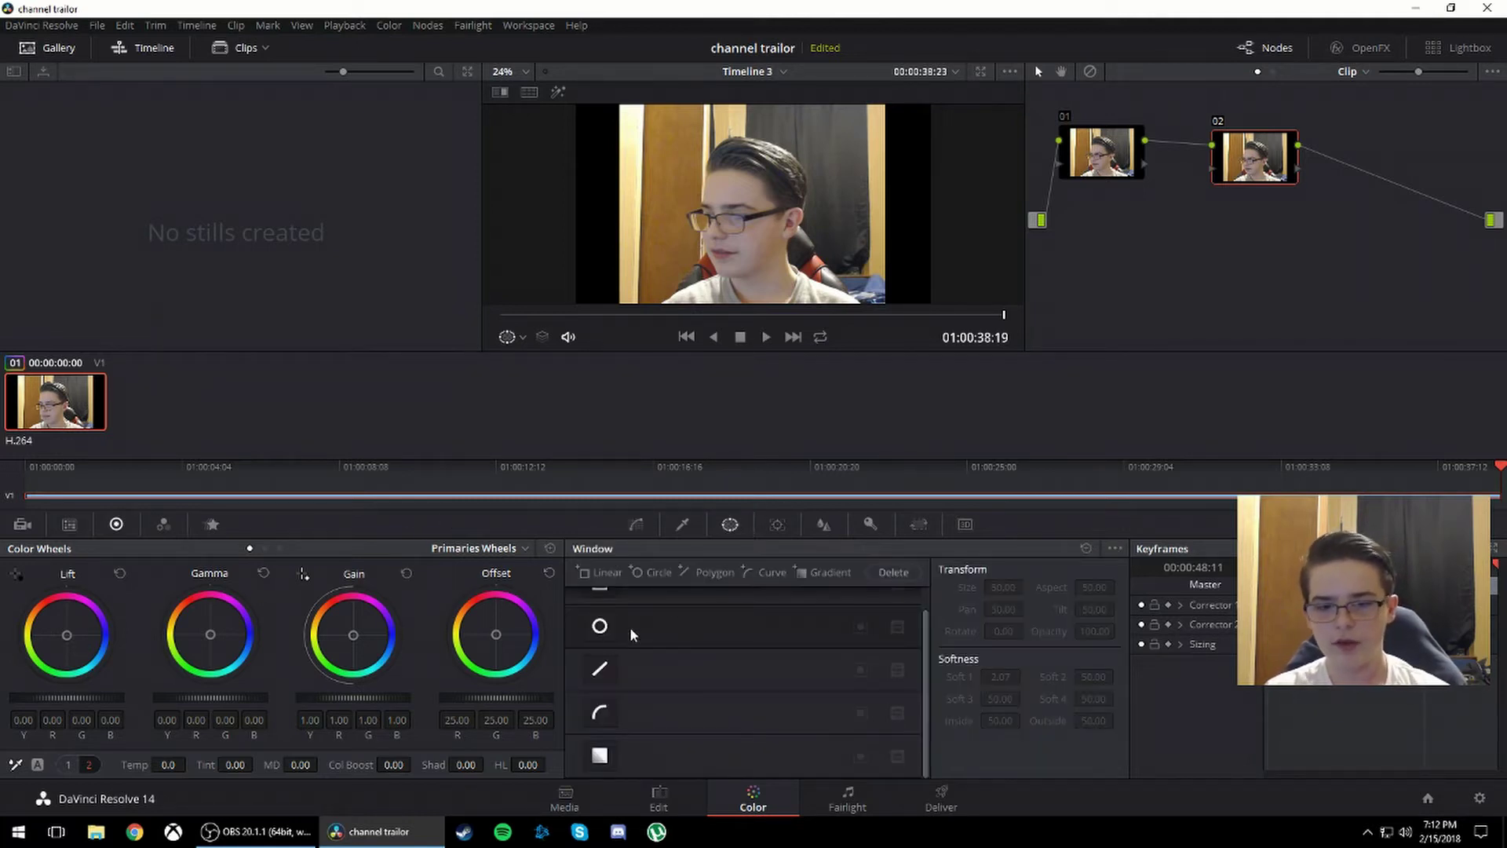
click(599, 628)
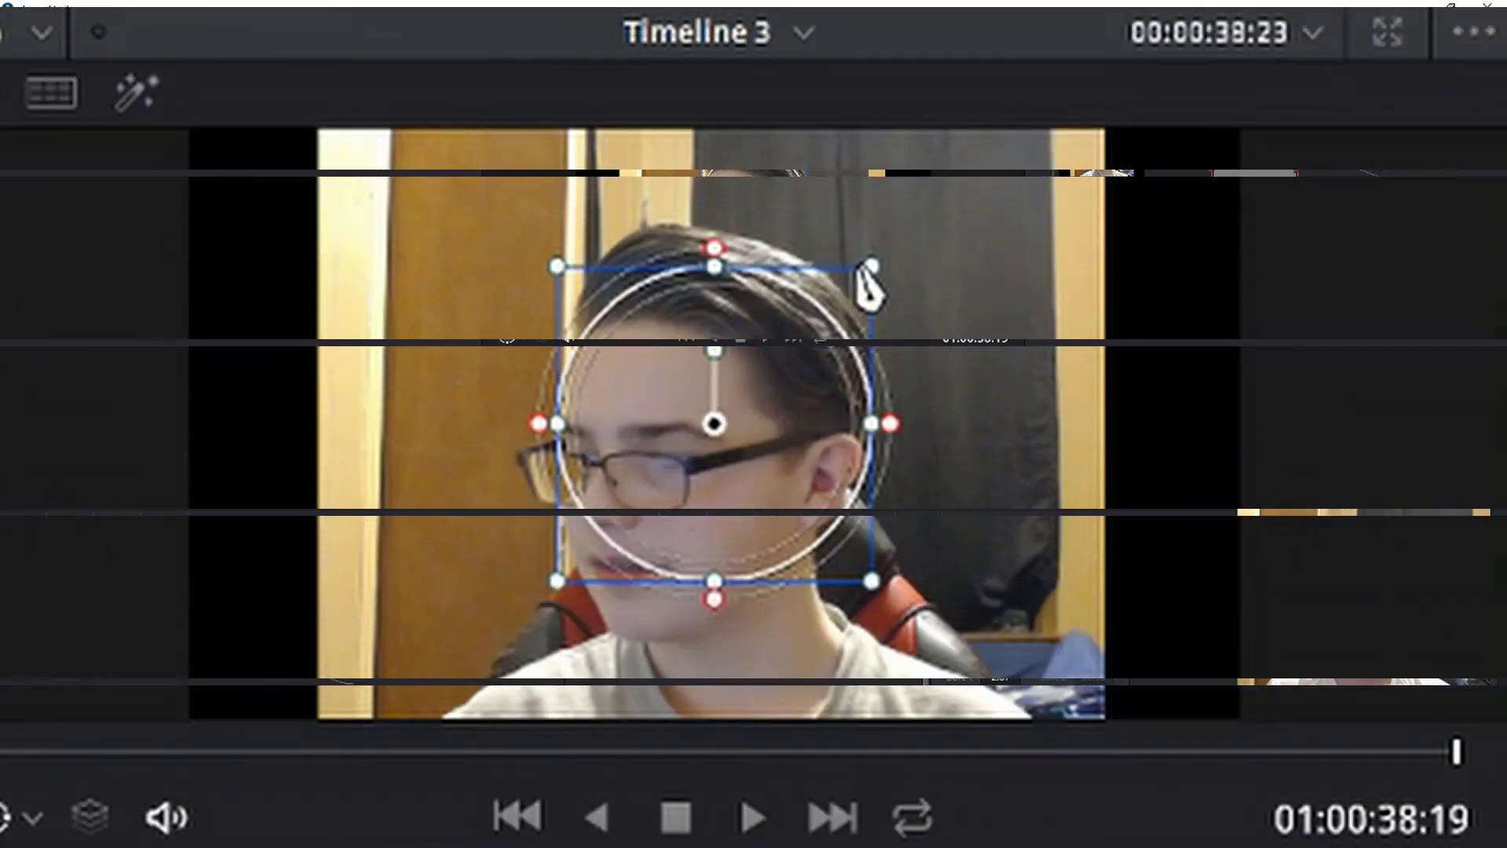
drag(869, 271, 814, 324)
drag(715, 541, 714, 622)
mouse_move(595, 429)
mouse_down()
mouse_move(574, 428)
mouse_move(618, 434)
mouse_move(463, 432)
mouse_move(780, 410)
mouse_move(557, 412)
mouse_move(750, 416)
mouse_move(555, 428)
mouse_move(610, 424)
mouse_up()
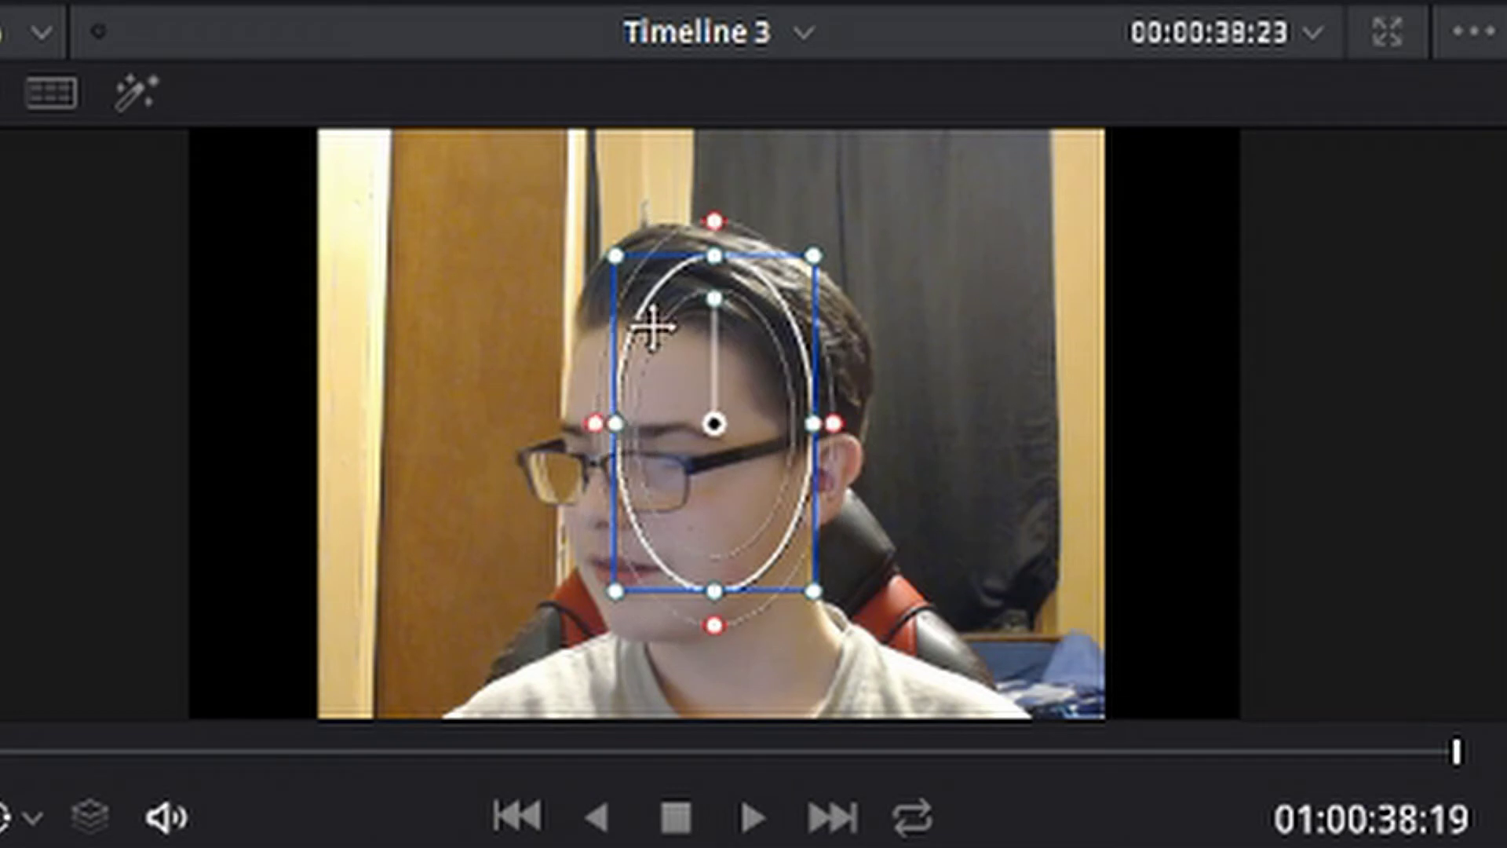
- Enlarge and reposition the oval so it covers the whole face
drag(617, 259, 603, 244)
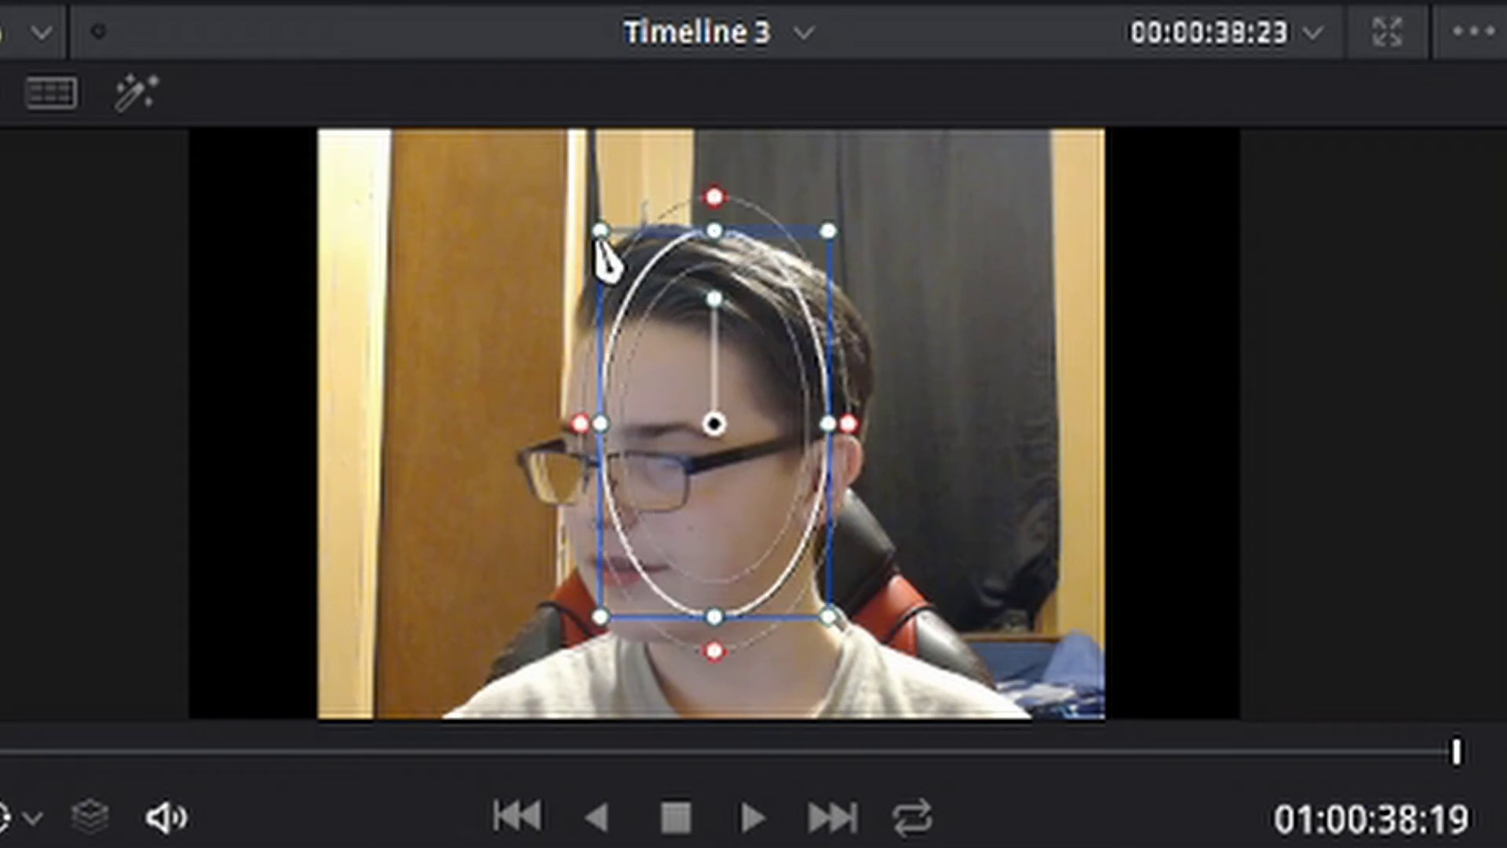
drag(673, 380, 667, 467)
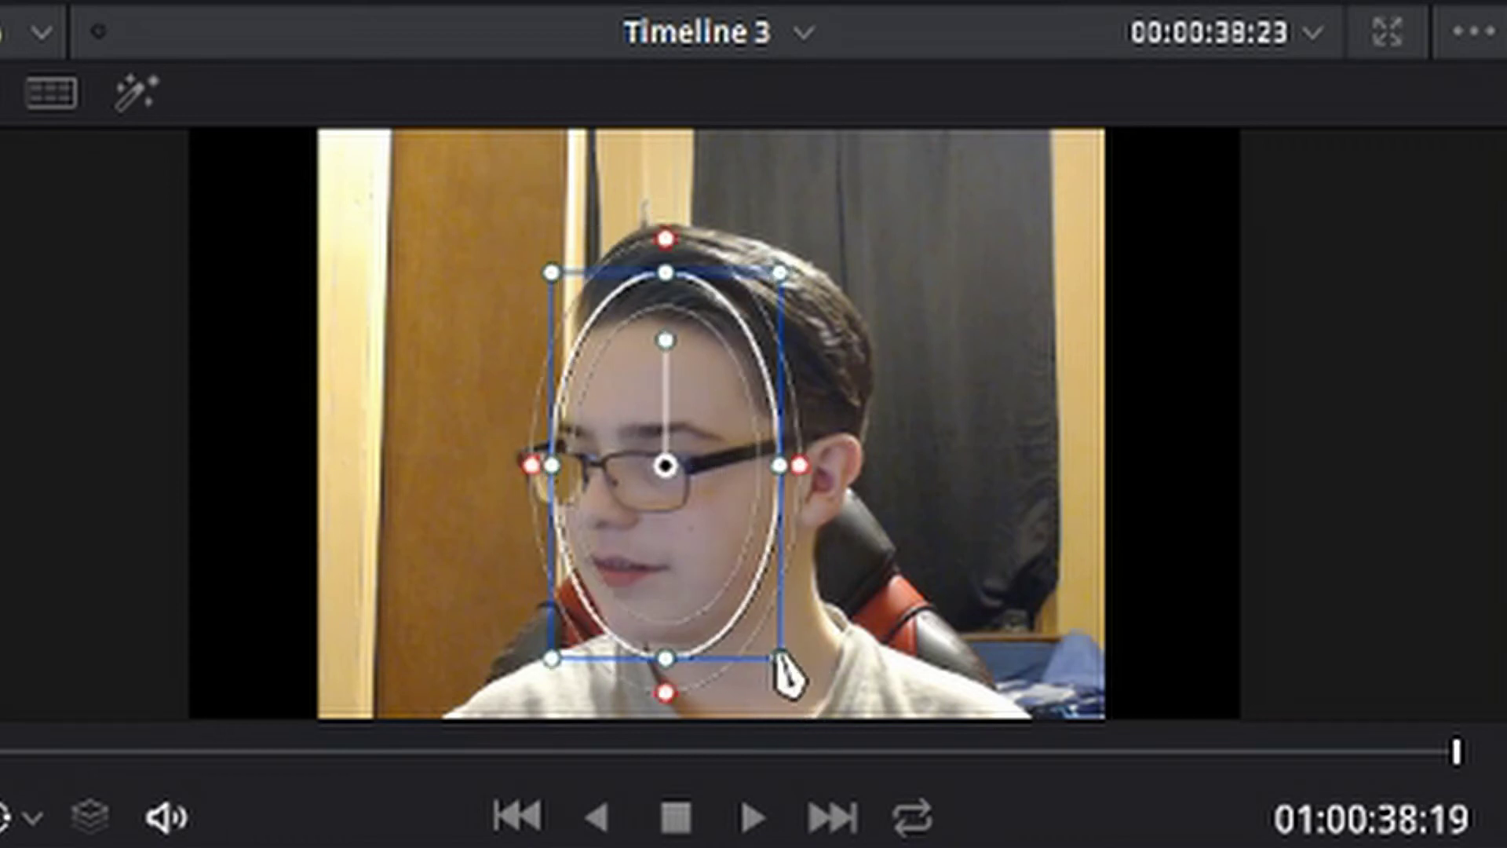
drag(783, 669, 814, 677)
drag(690, 536, 698, 522)
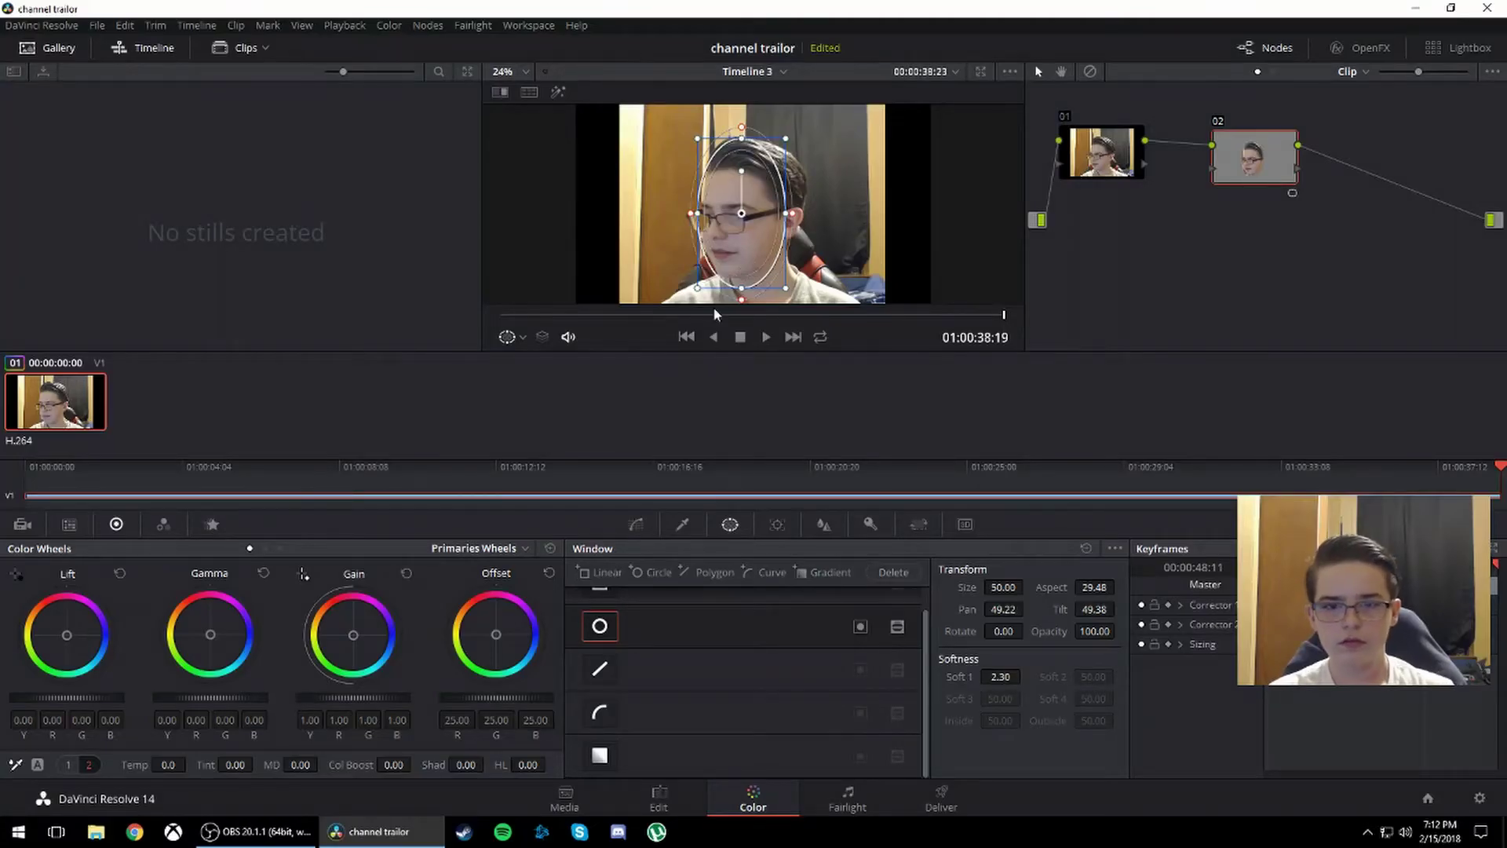
- Scrub the clip, then recentre the oval on the face at Pan 49.12, Tilt 49.48
click(537, 489)
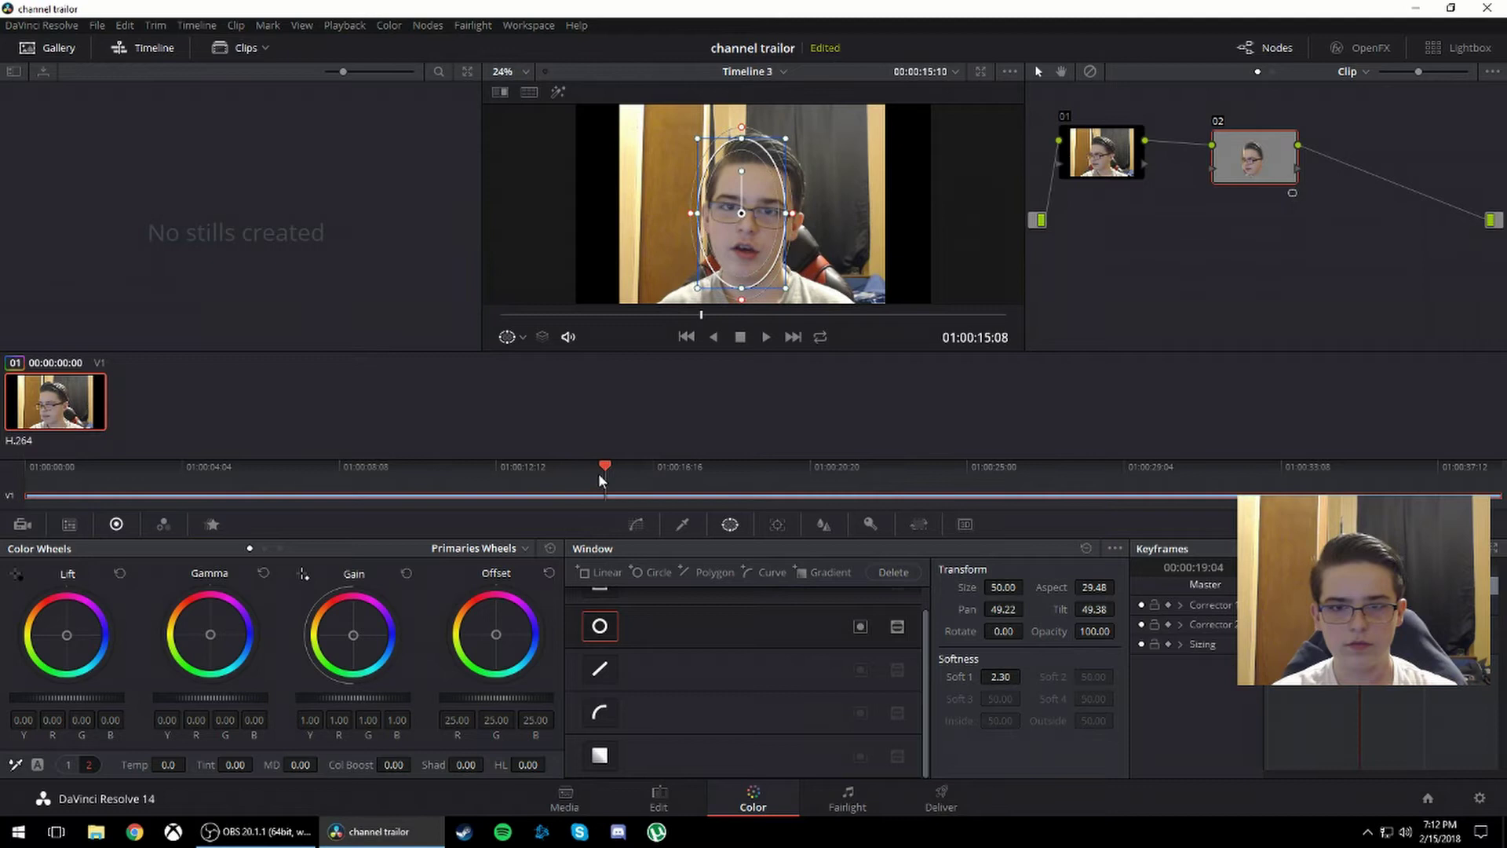
click(440, 466)
drag(435, 464, 36, 464)
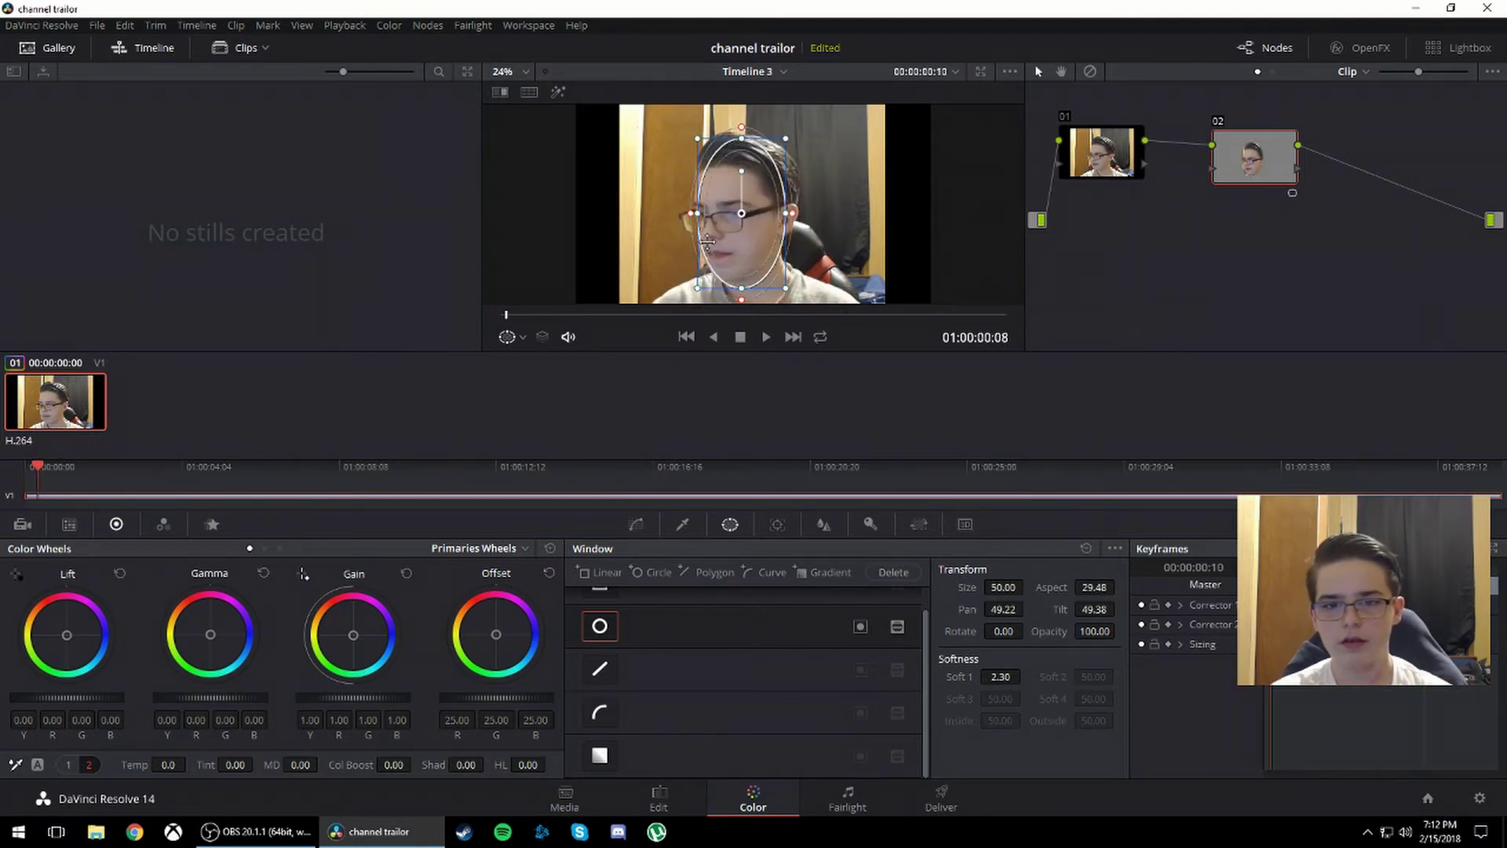
drag(707, 243, 740, 223)
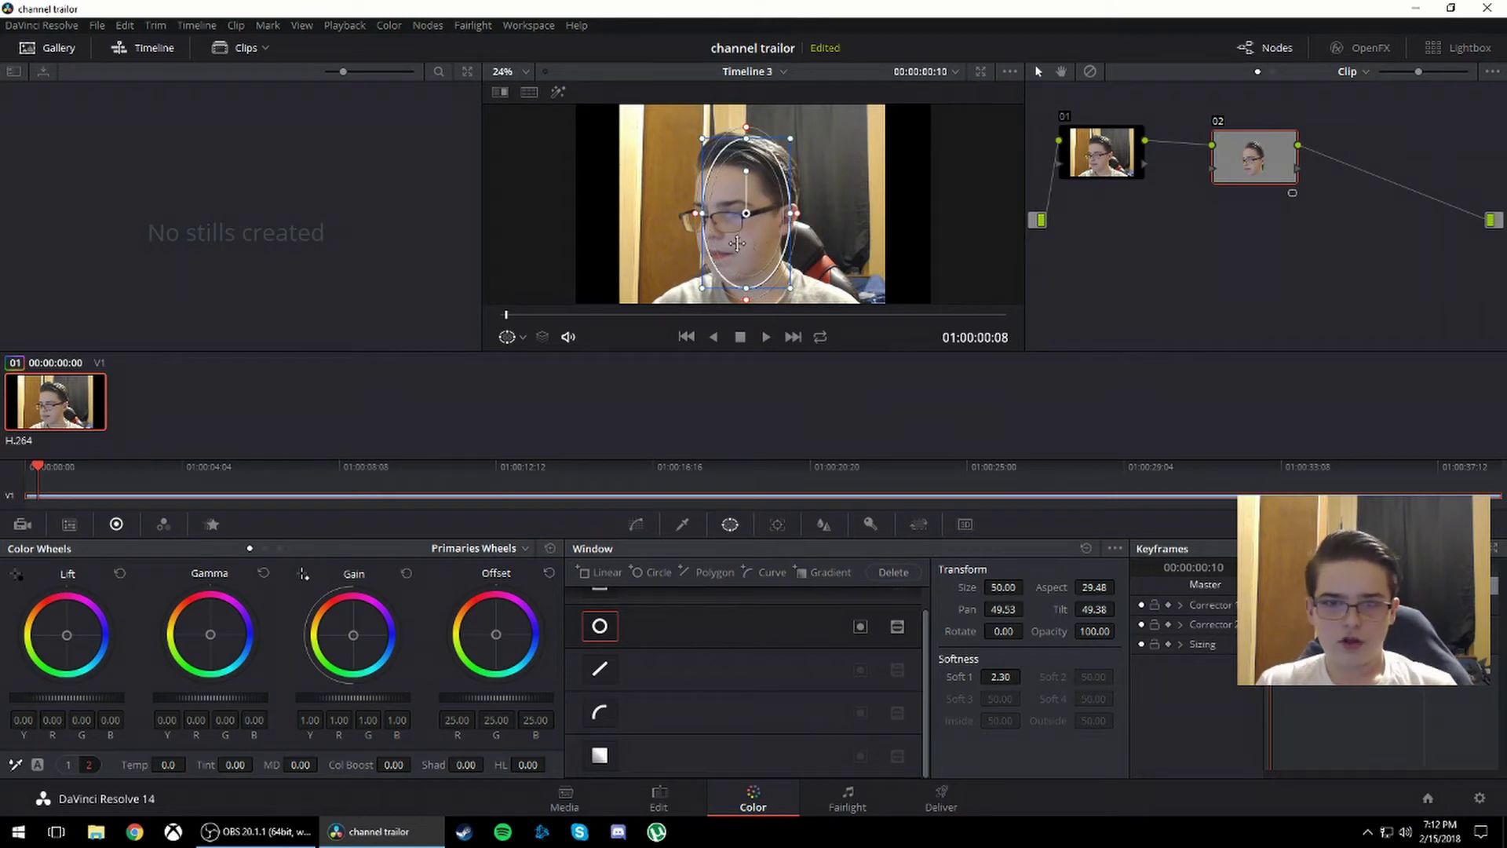
drag(736, 244, 734, 234)
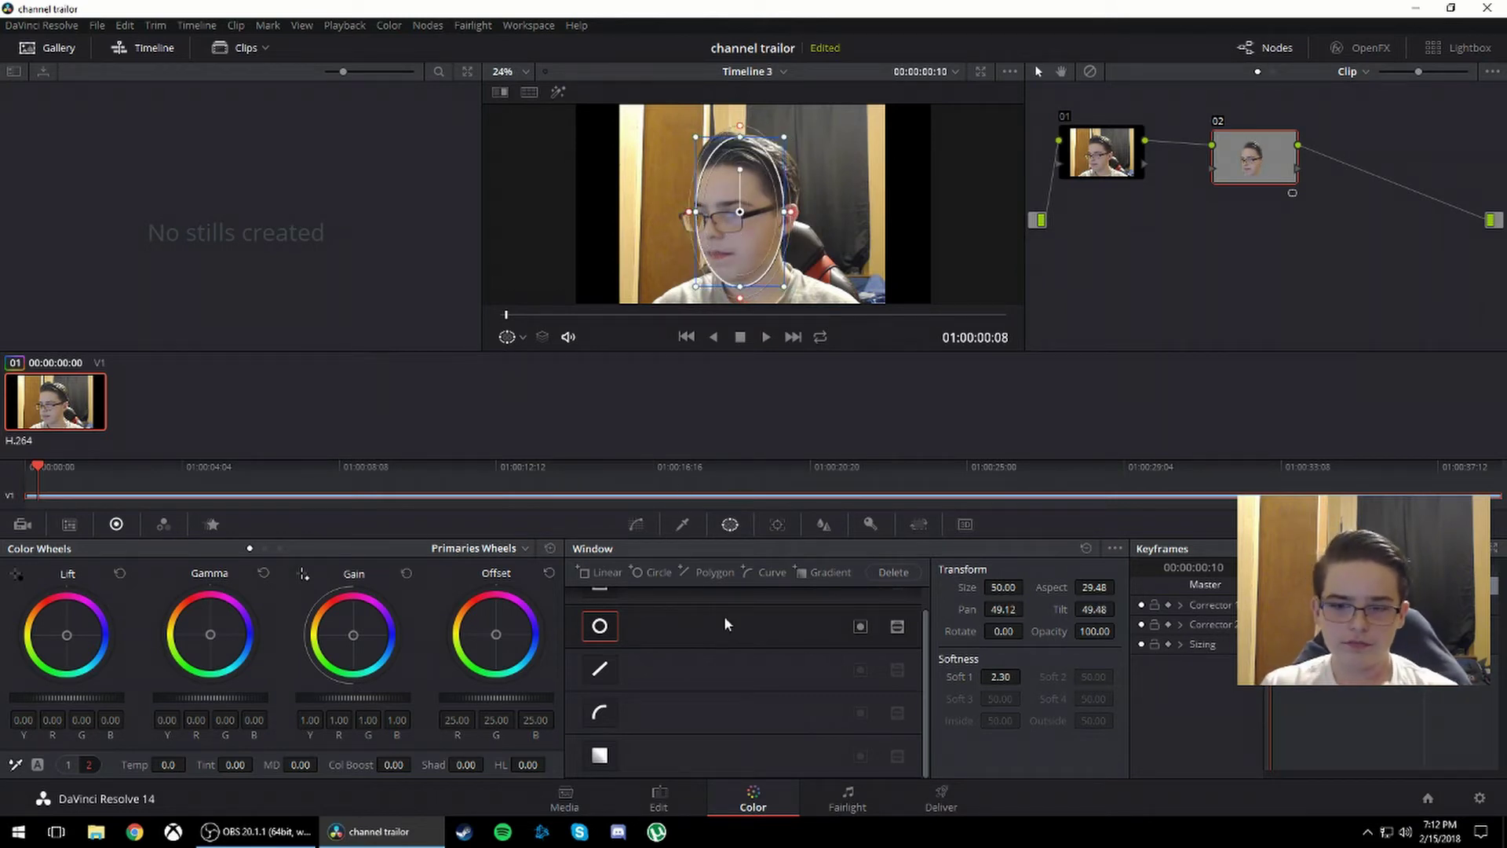
- Enlarge the oval face window slightly
click(777, 522)
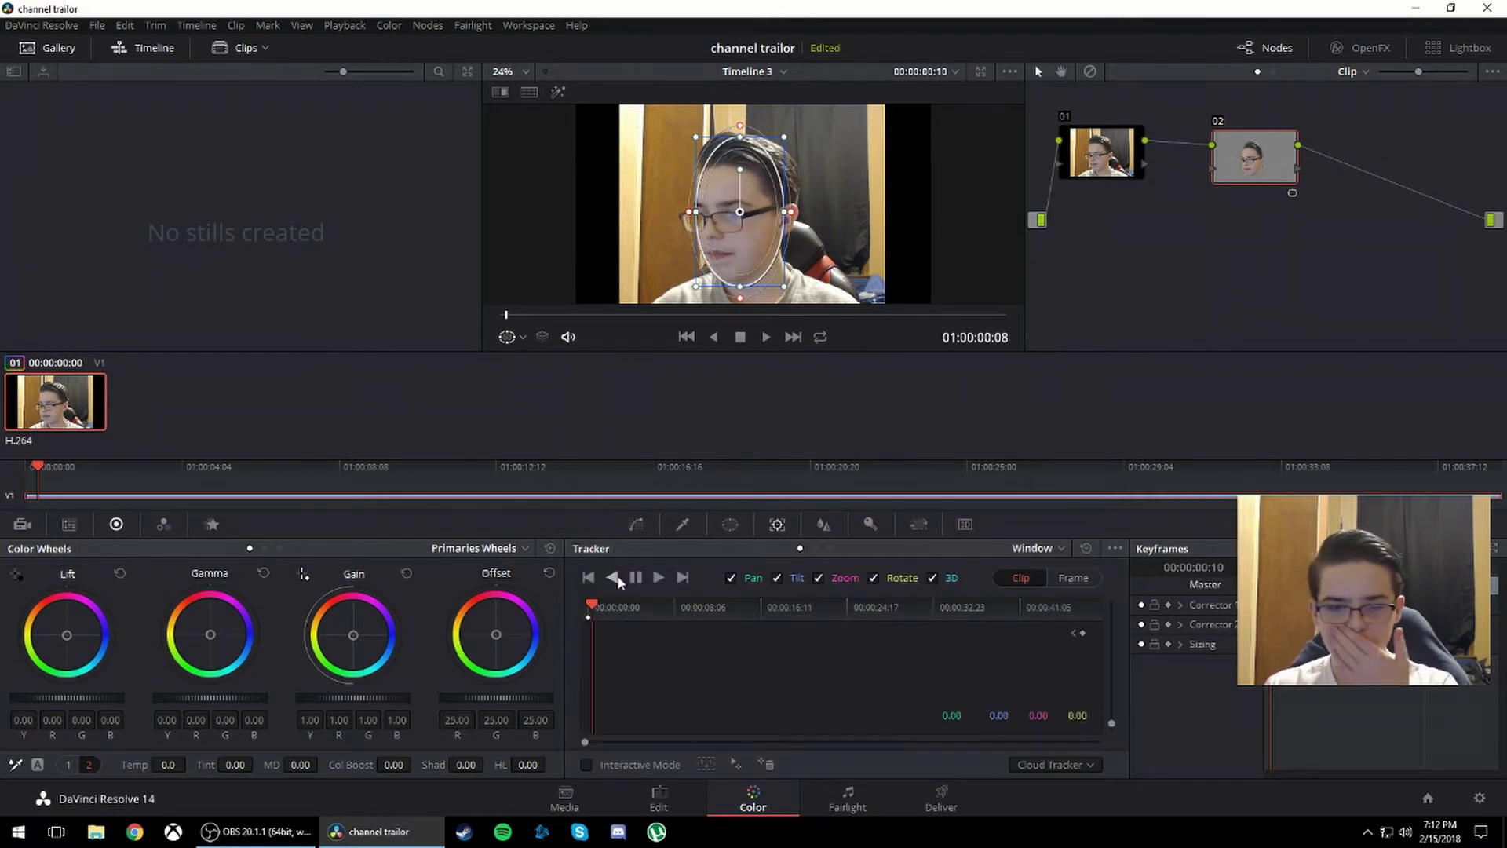
click(730, 524)
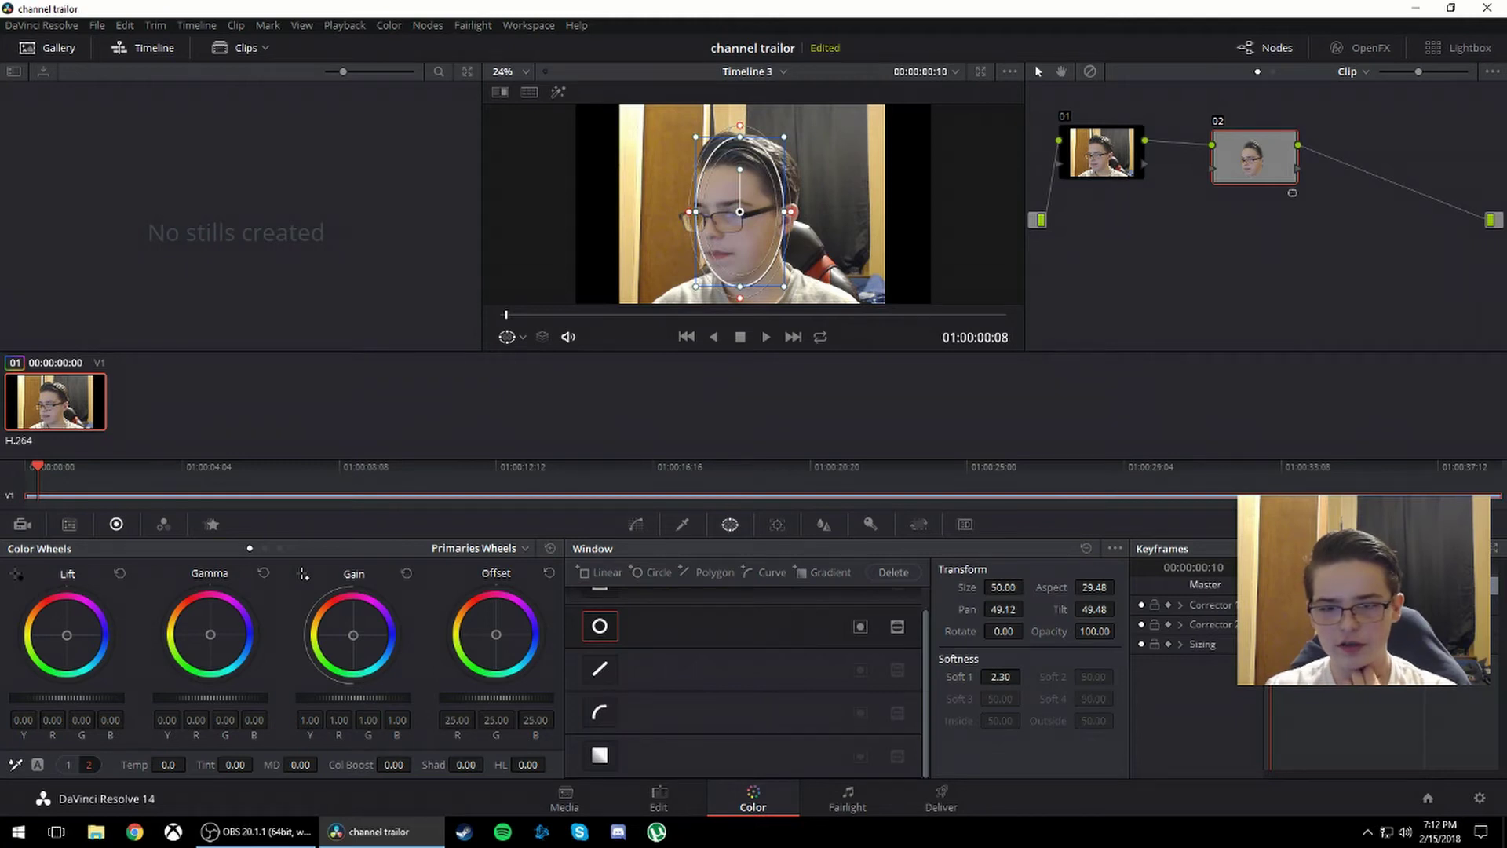
drag(1003, 587, 1029, 630)
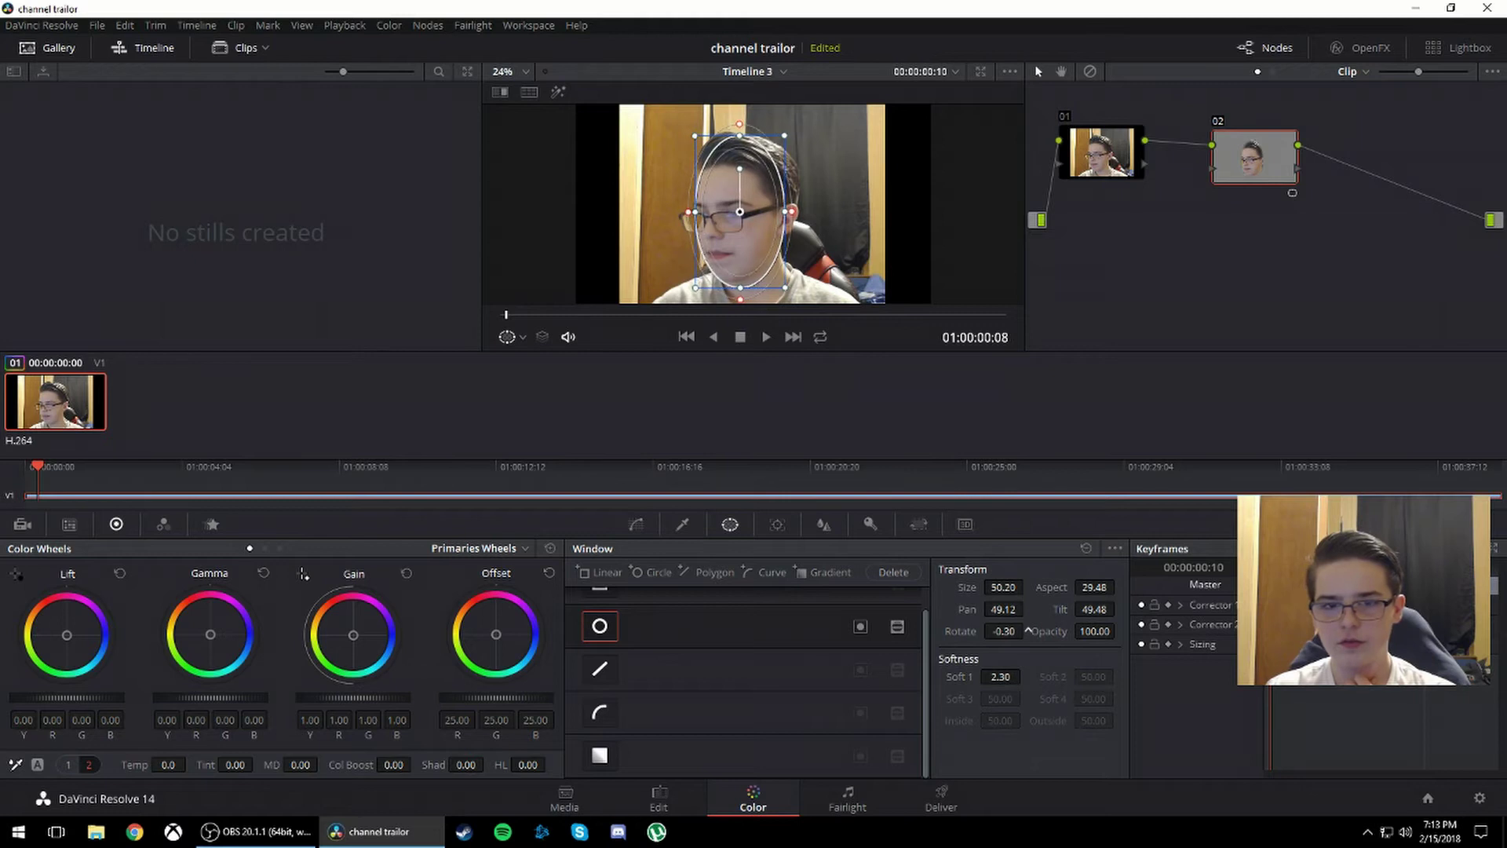
- Track the window forward from the clip start to 01:00:14:01, then refit it over the face
click(781, 526)
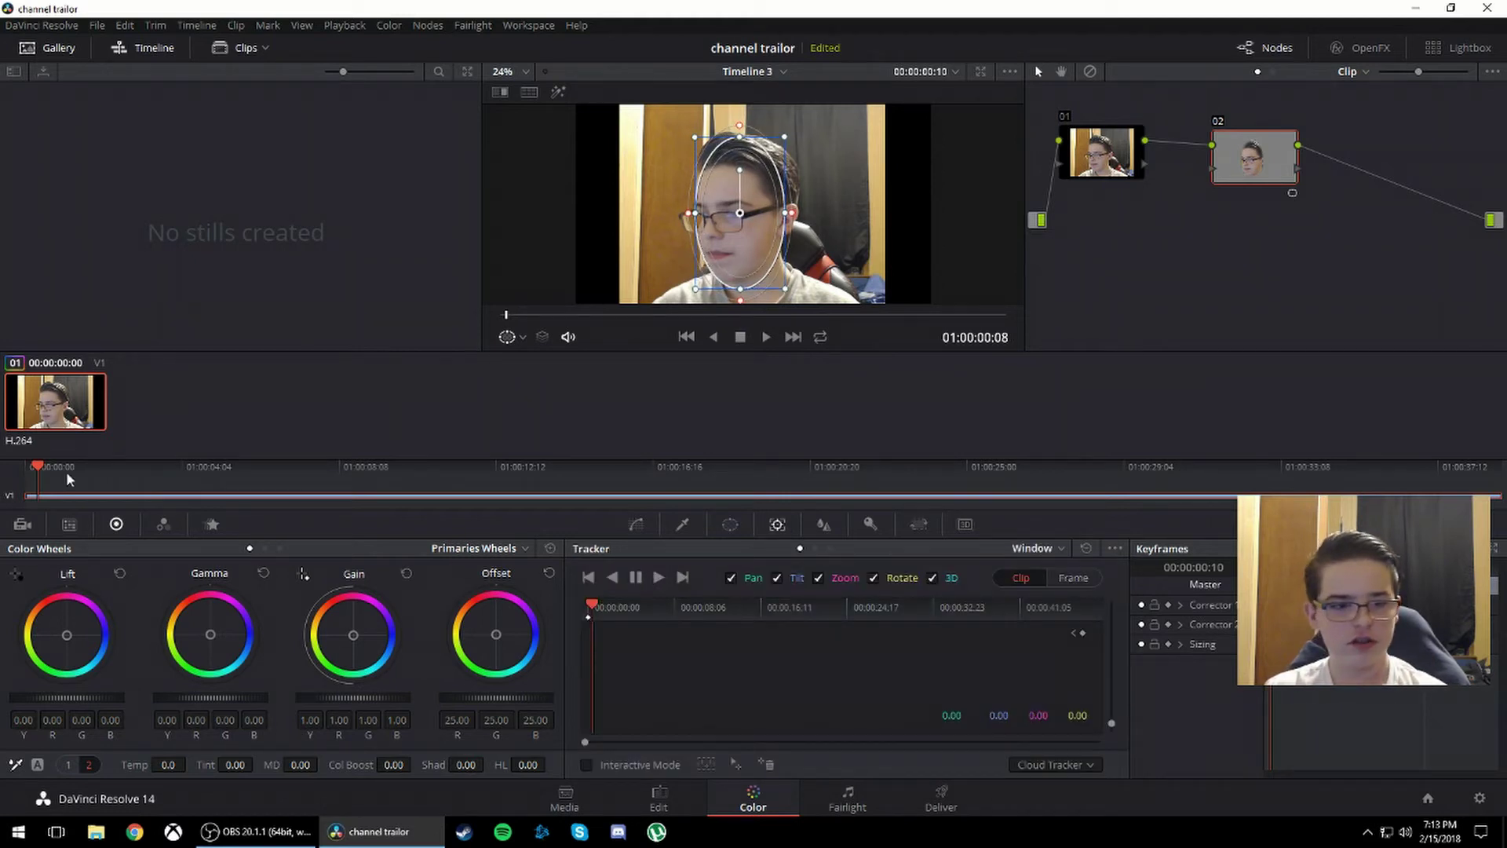
drag(69, 479, 3, 471)
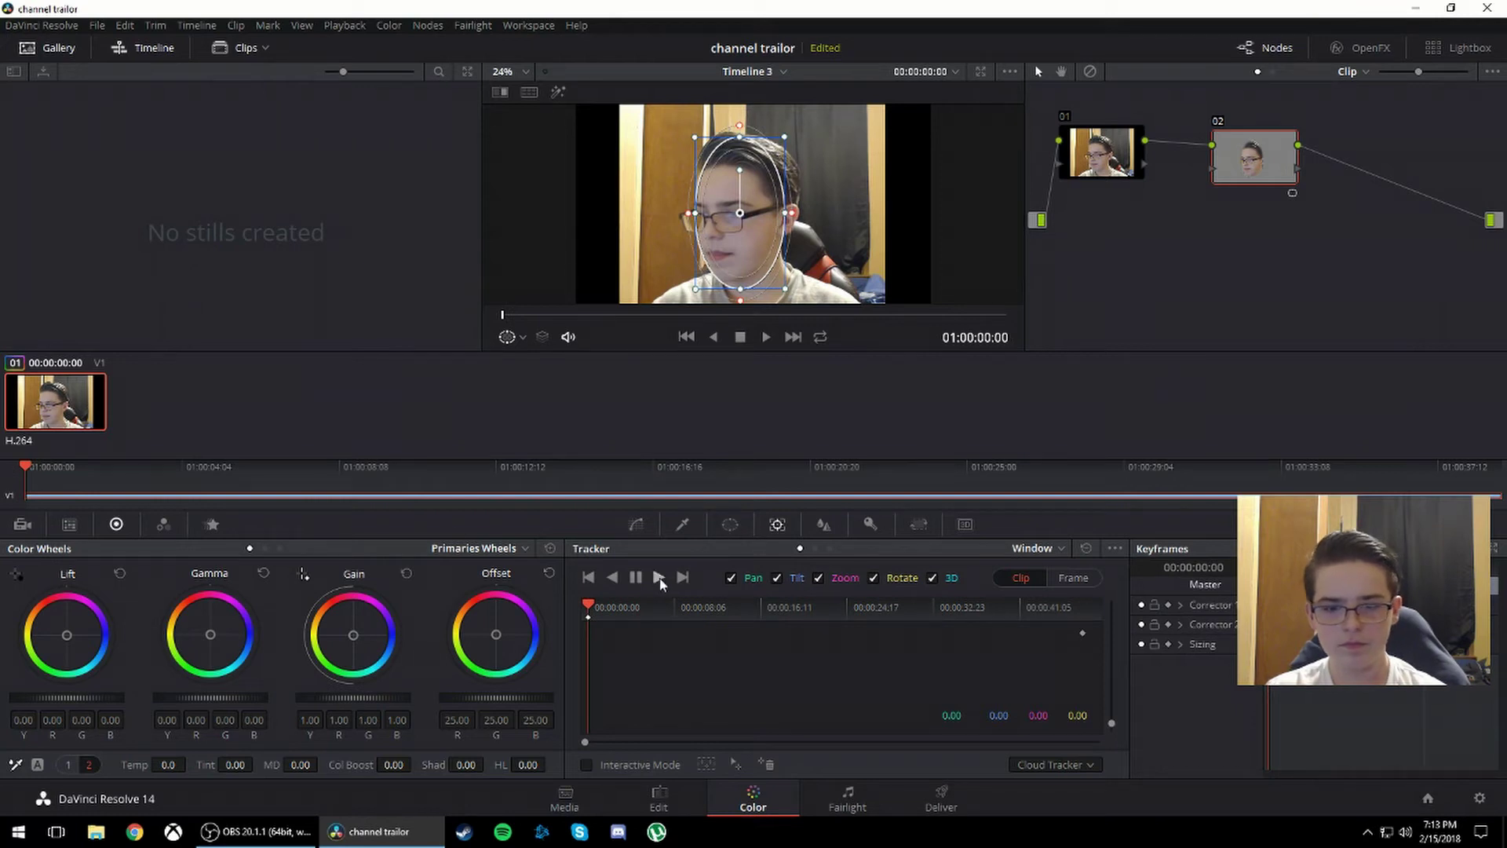
click(659, 577)
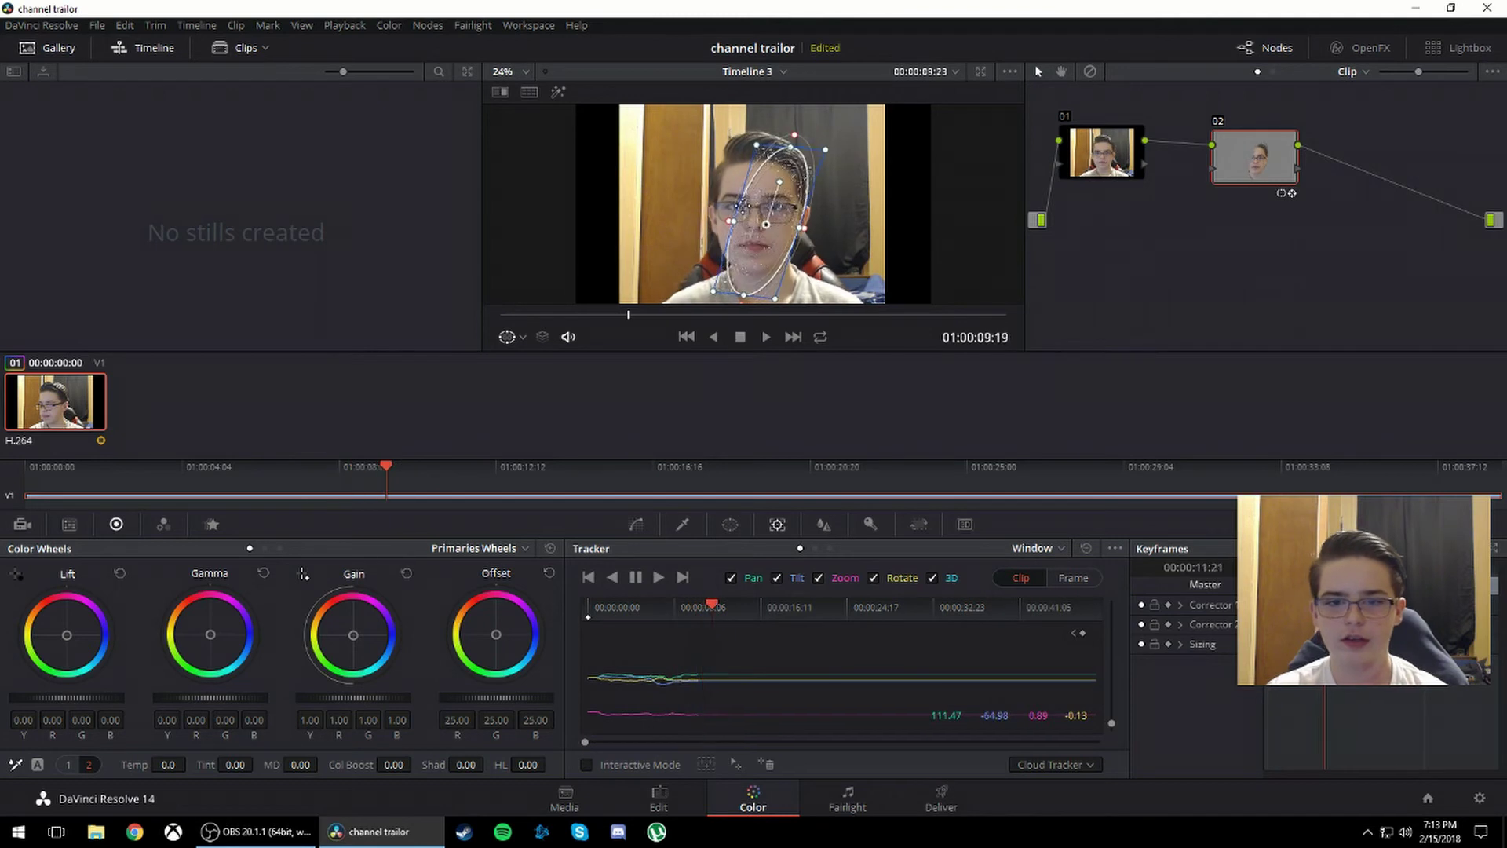
click(636, 577)
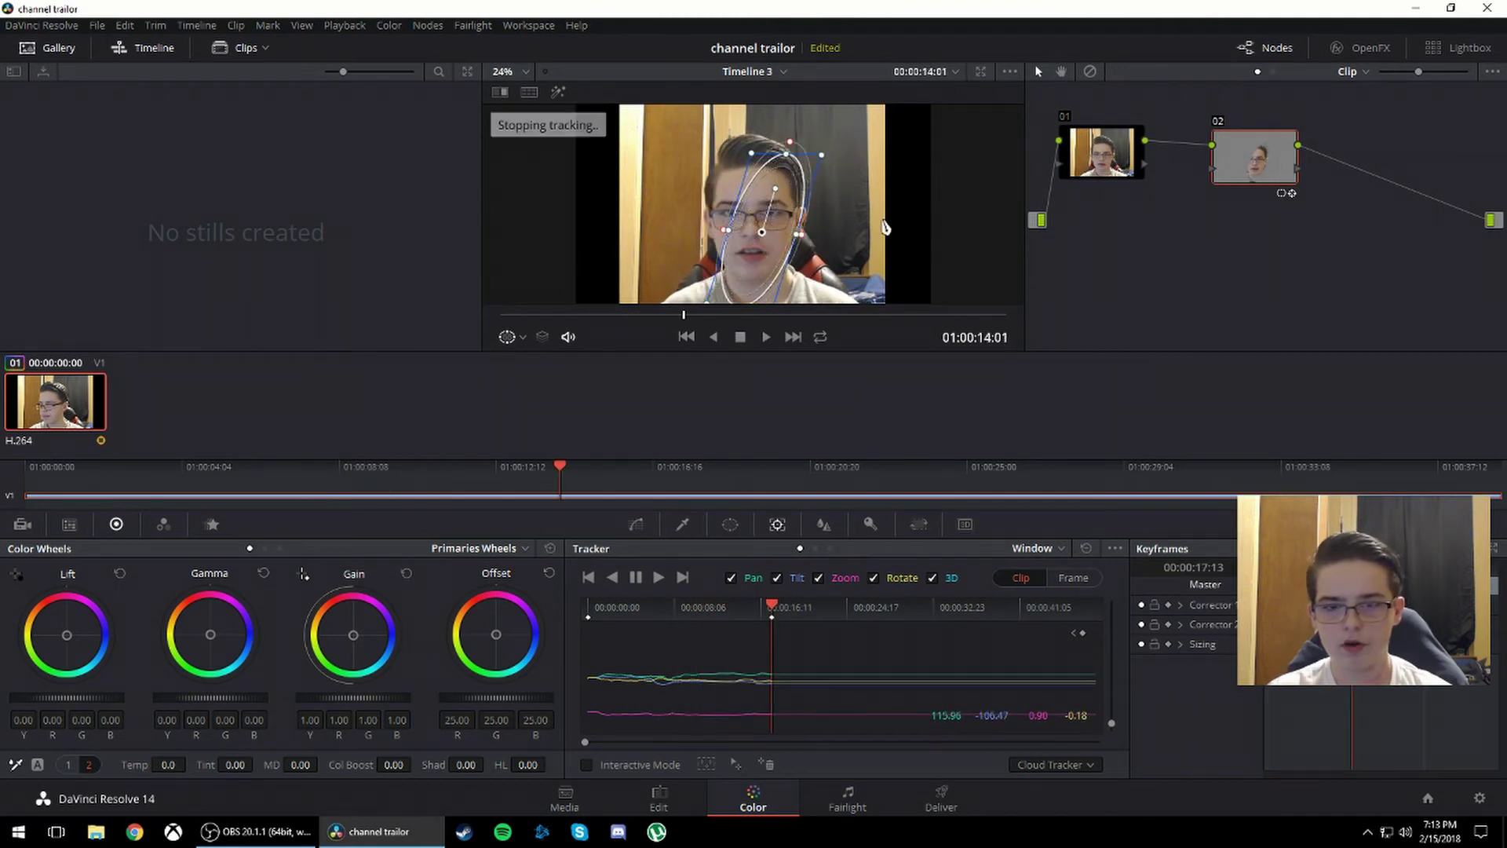
mouse_move(754, 160)
mouse_down()
mouse_move(731, 148)
mouse_move(765, 166)
mouse_up()
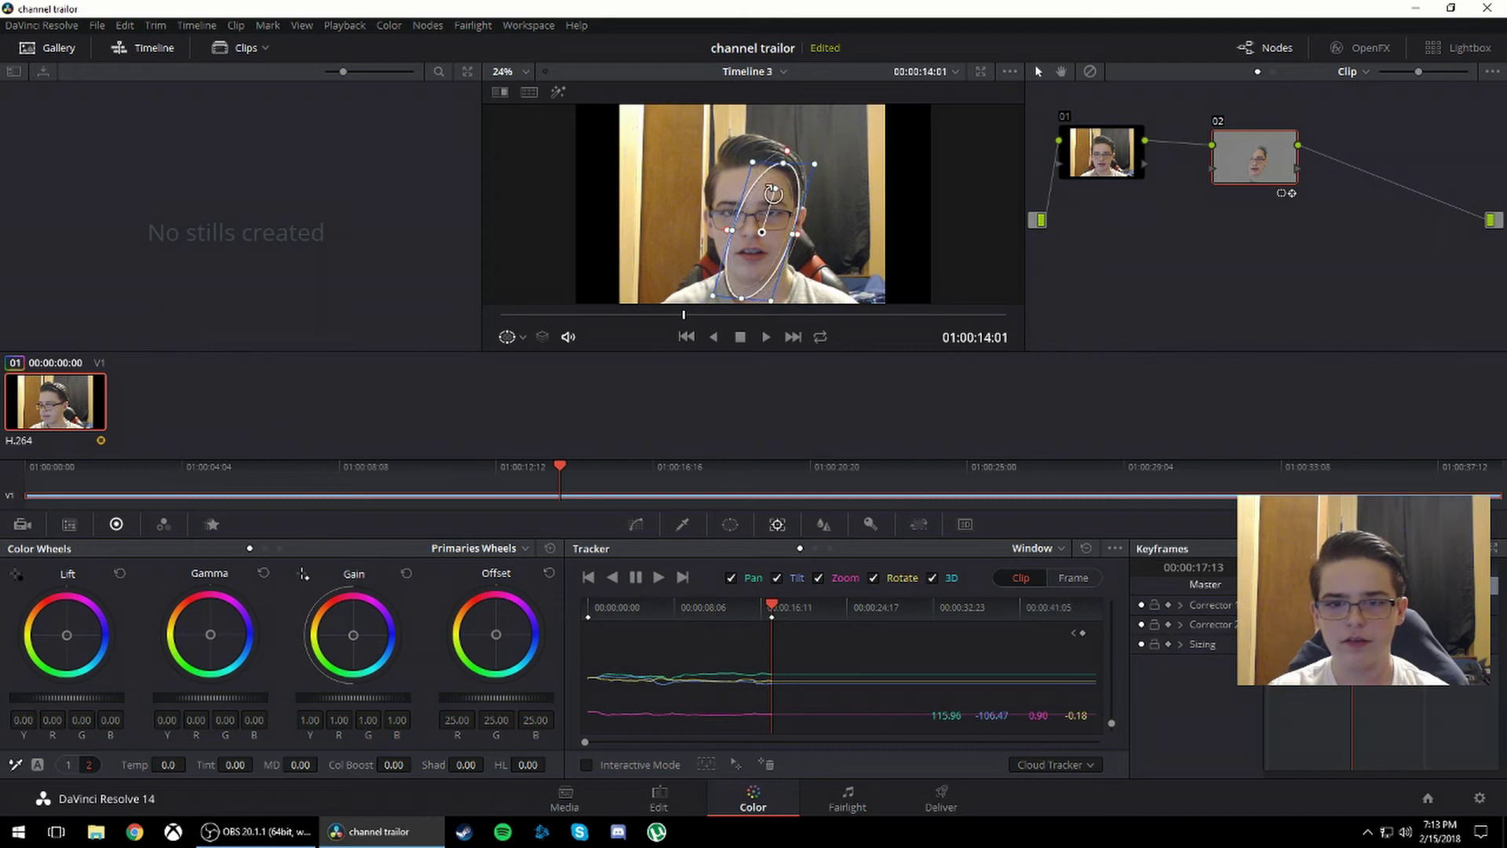
drag(754, 234, 743, 224)
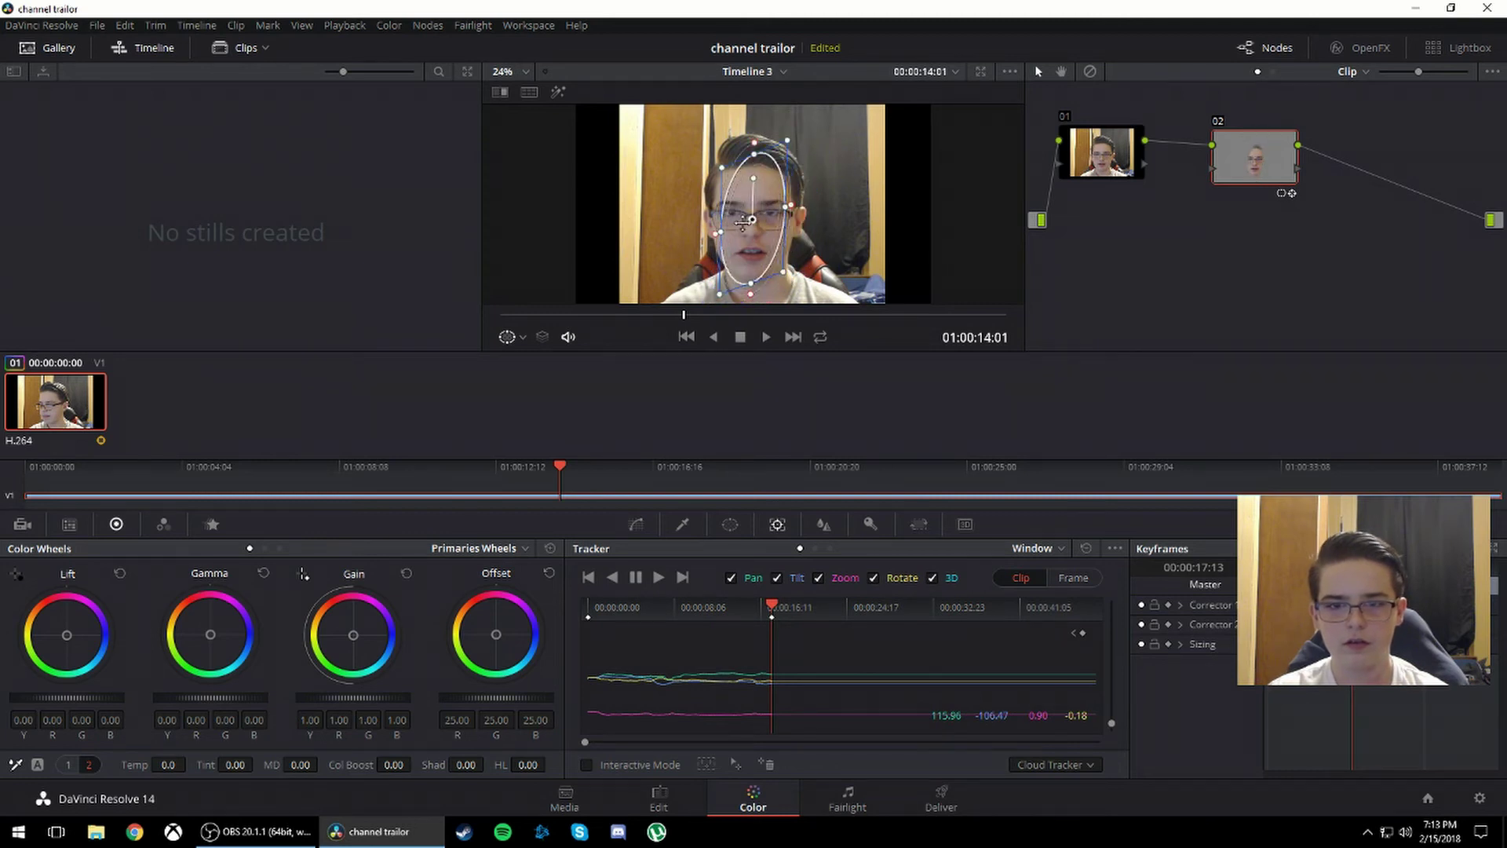
- Check the window shape, then track it forward to the clip end at 01:00:38:19
click(730, 523)
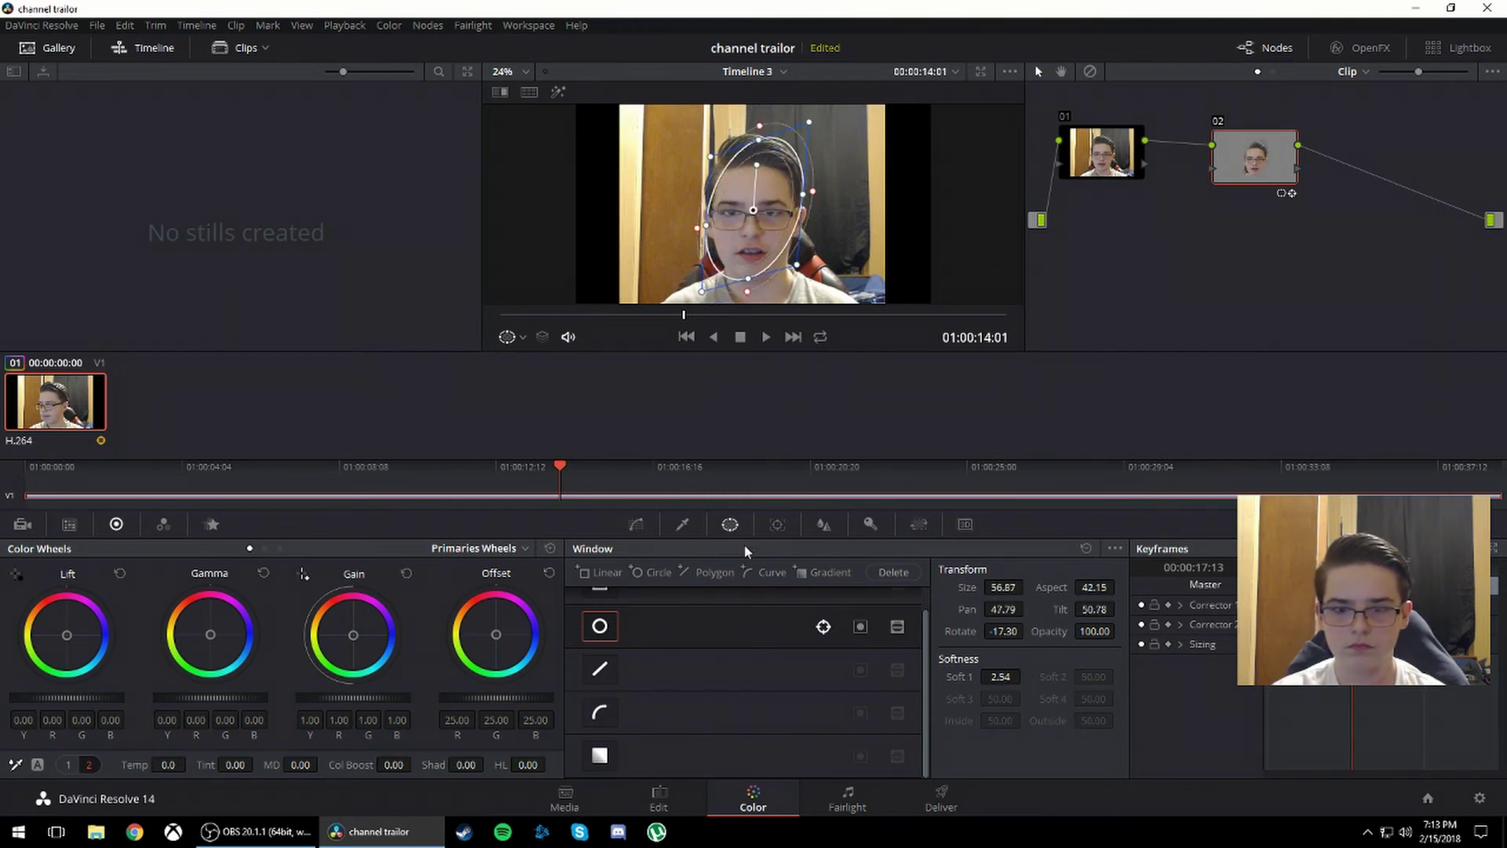
click(776, 526)
click(658, 577)
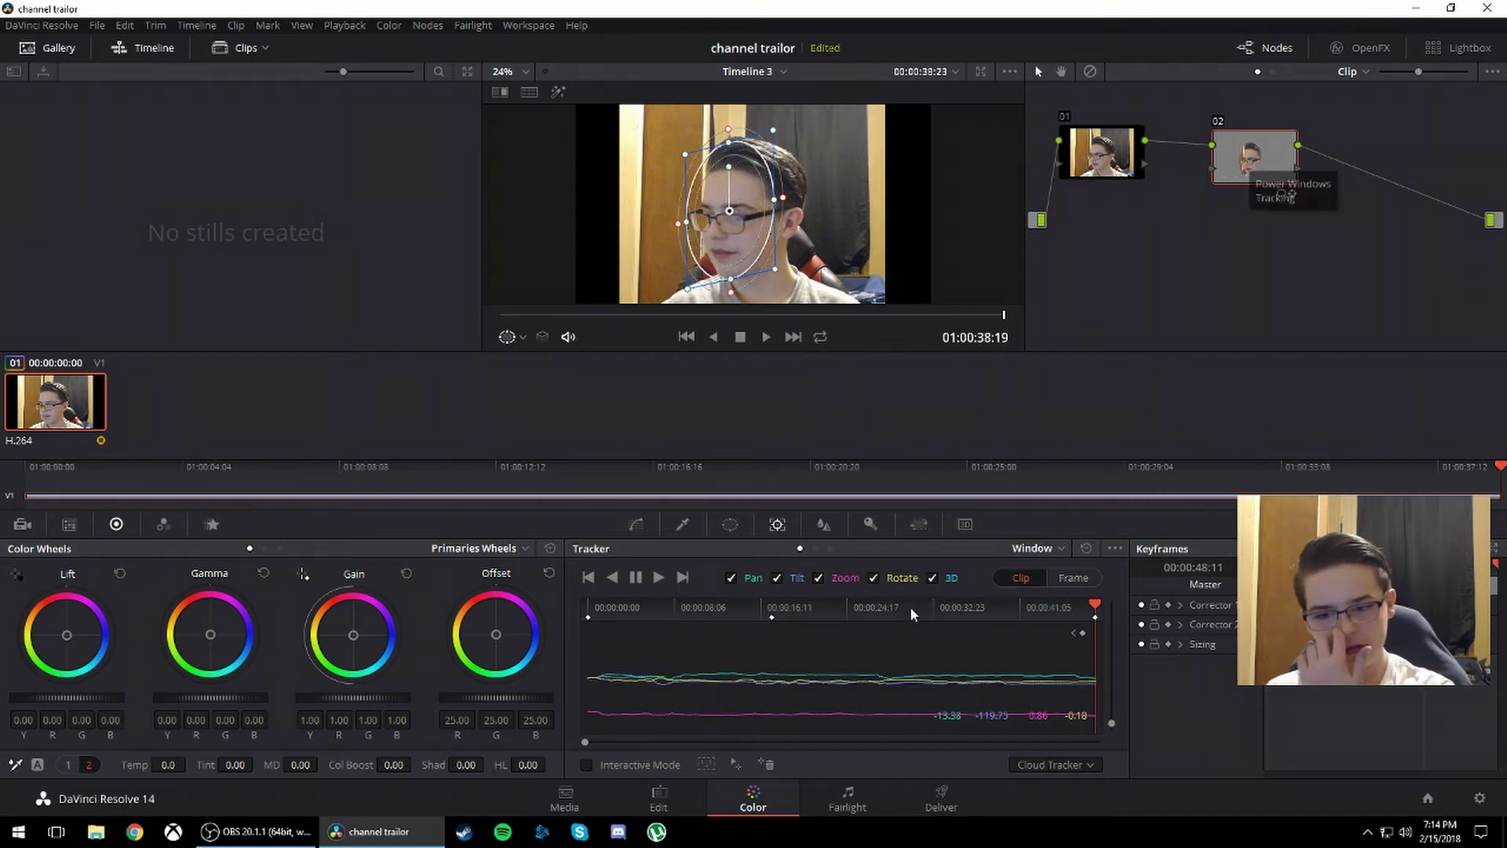
- Give node 02 a blur radius of 1.65 on all channels, then return to the clip start
click(826, 525)
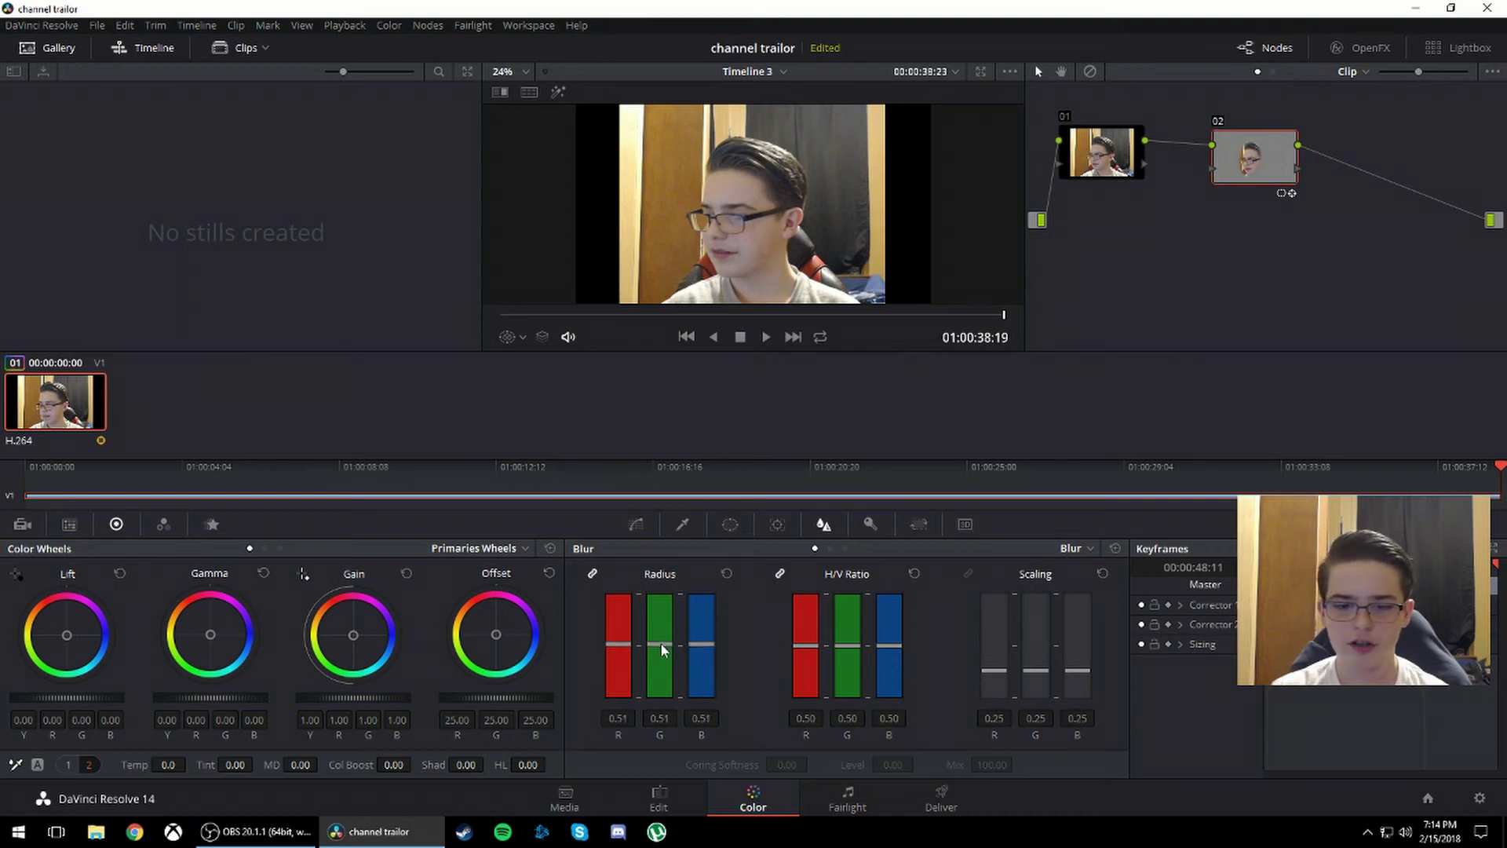
drag(661, 647, 678, 574)
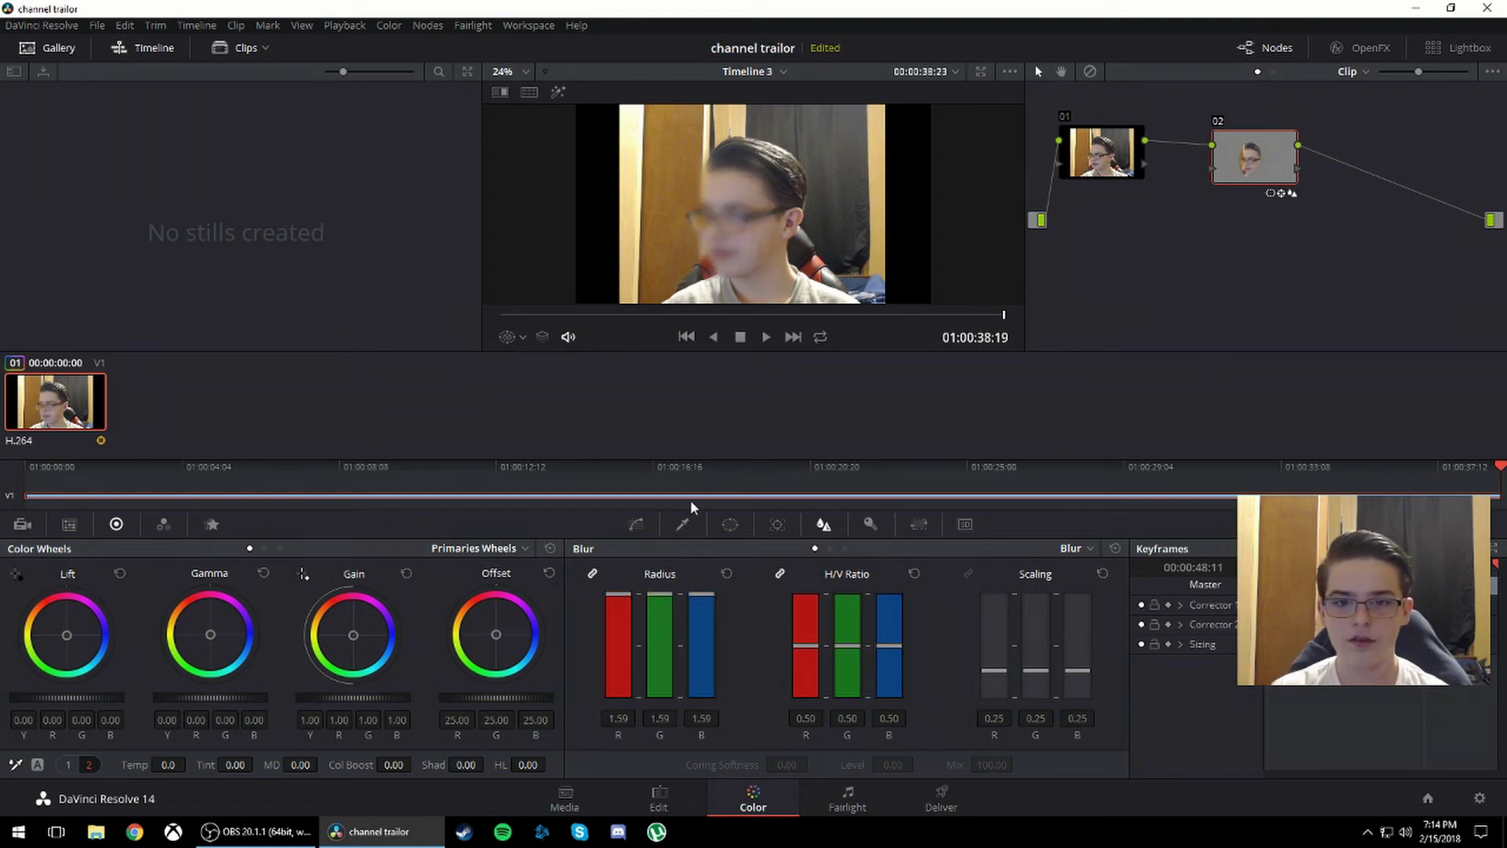
drag(677, 628, 710, 767)
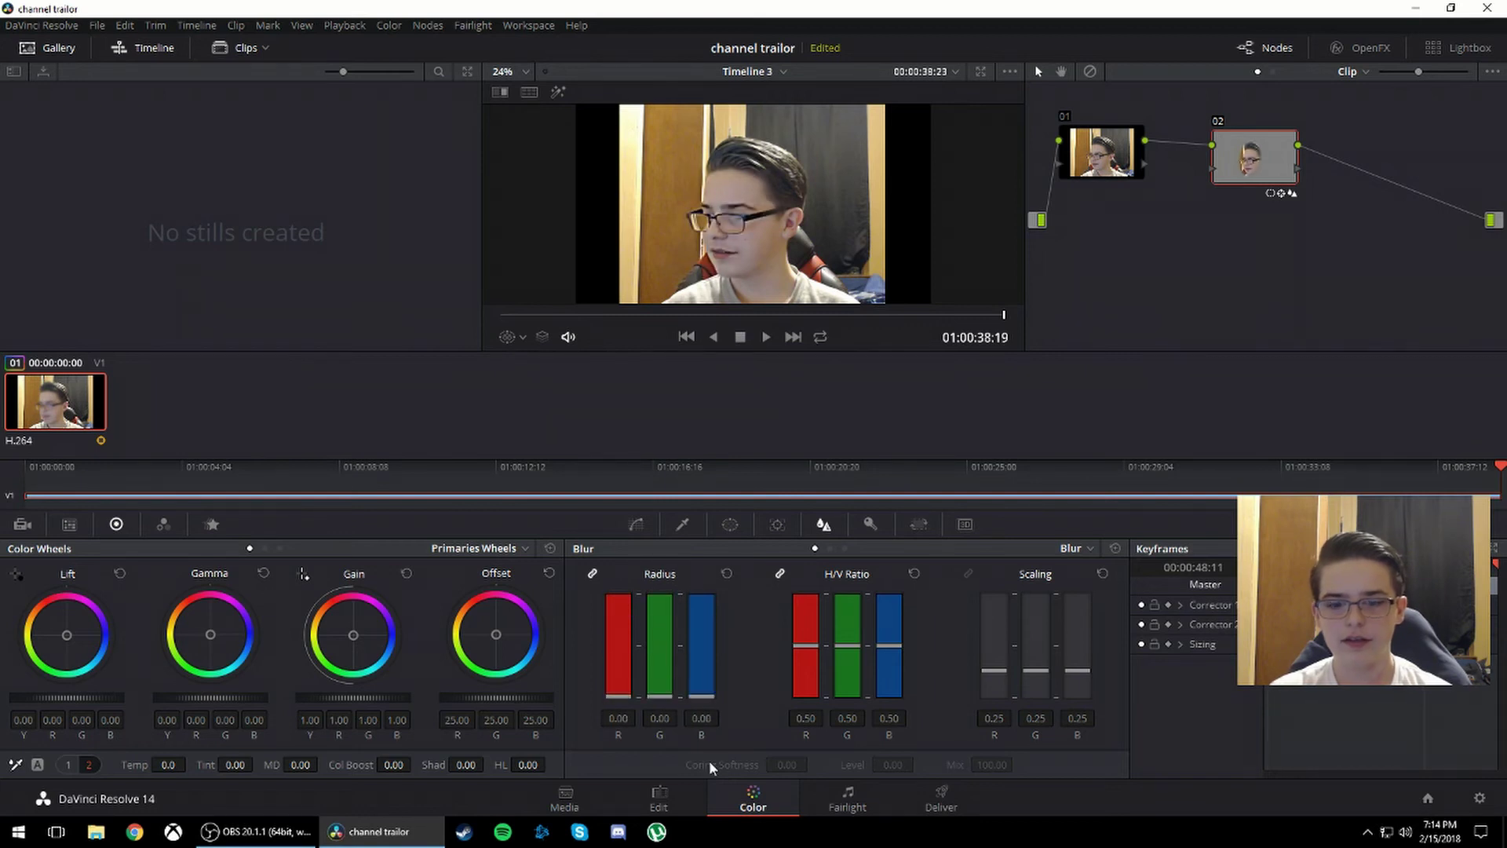
drag(701, 692, 702, 495)
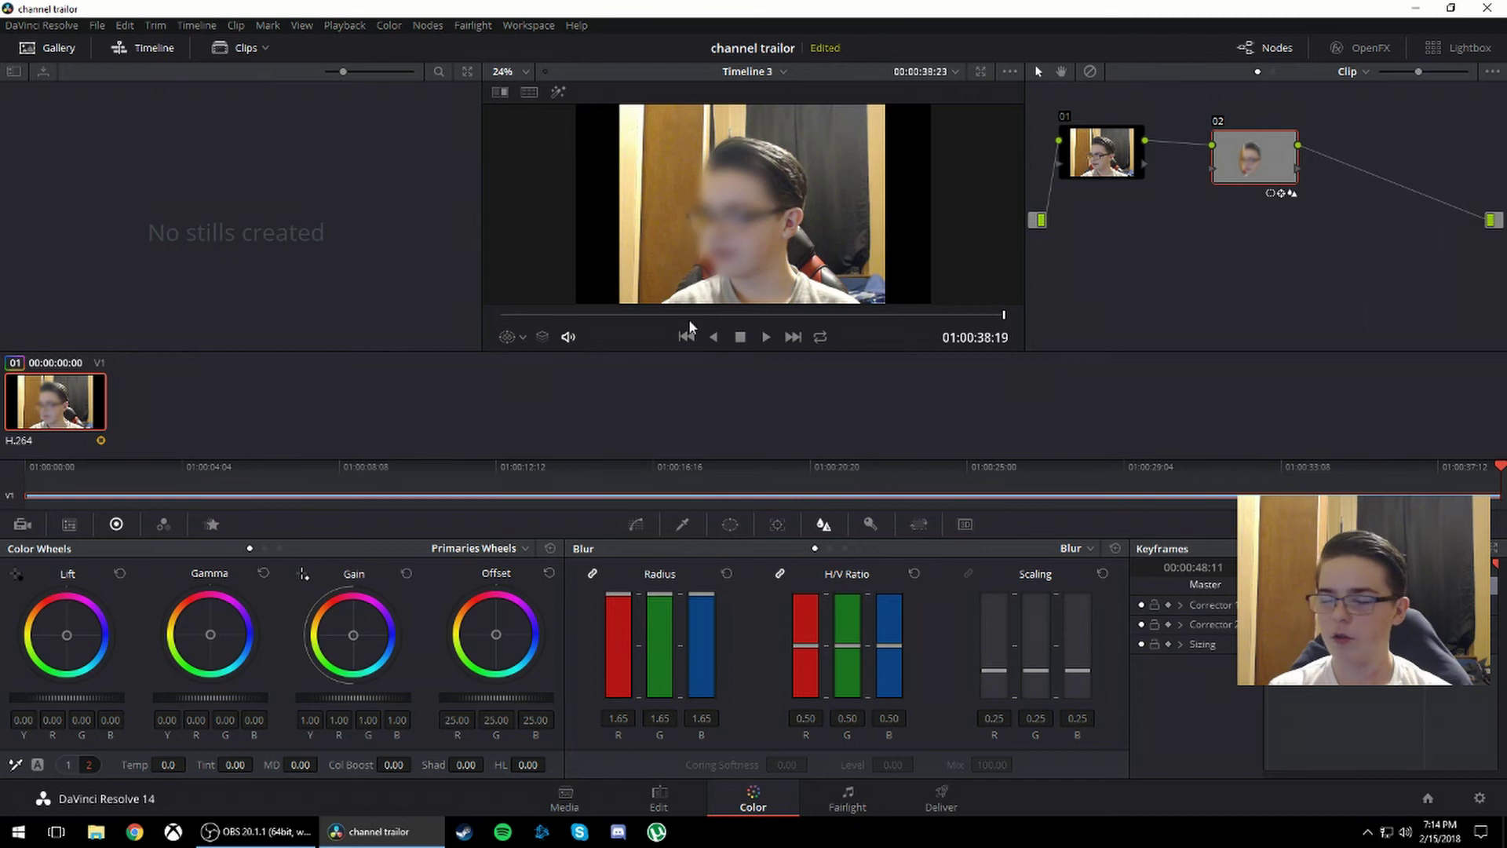
drag(547, 466, 27, 471)
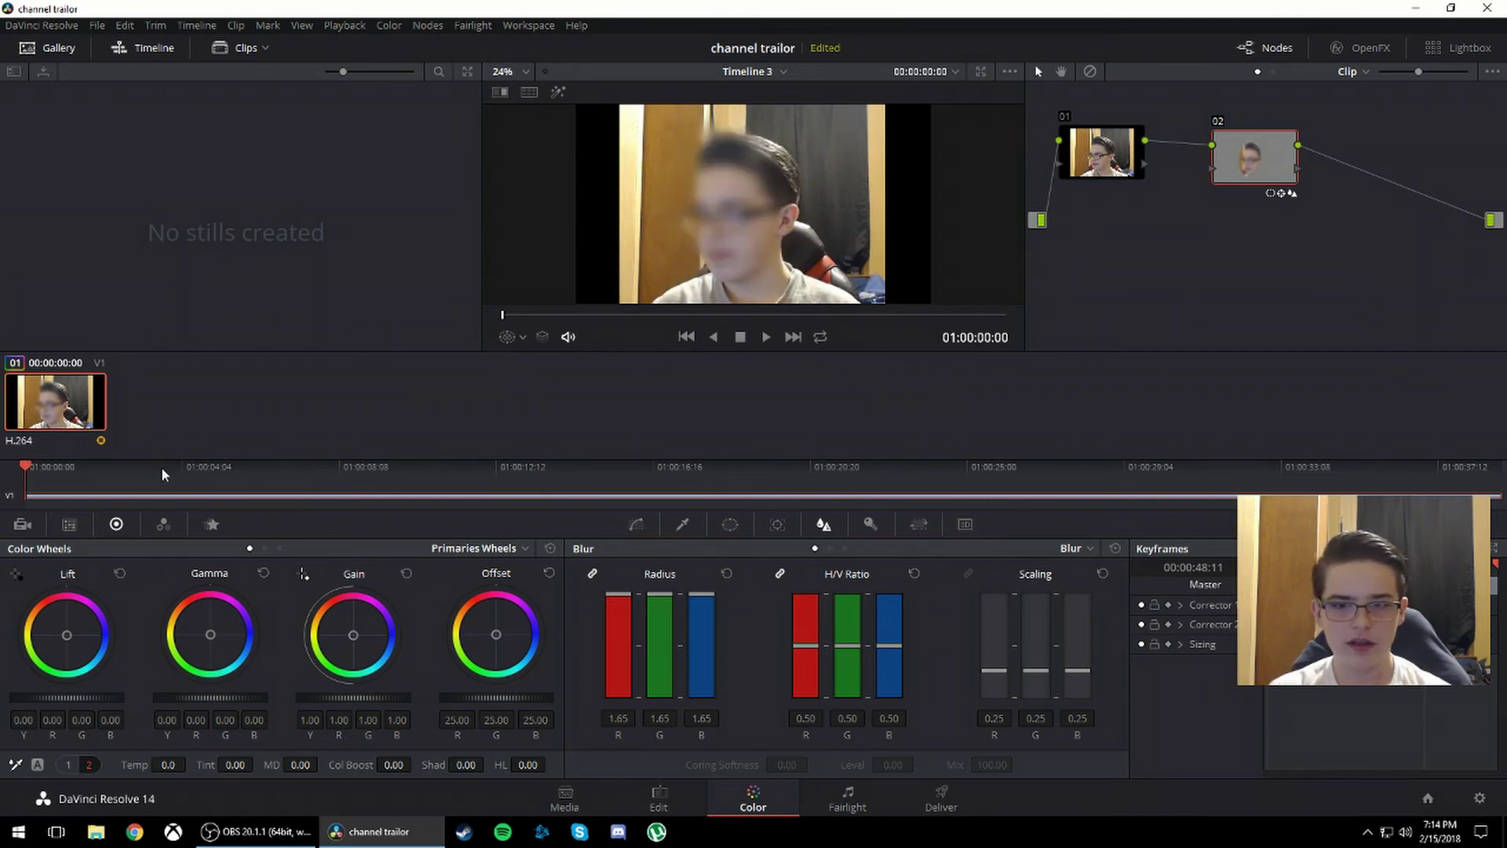
click(766, 337)
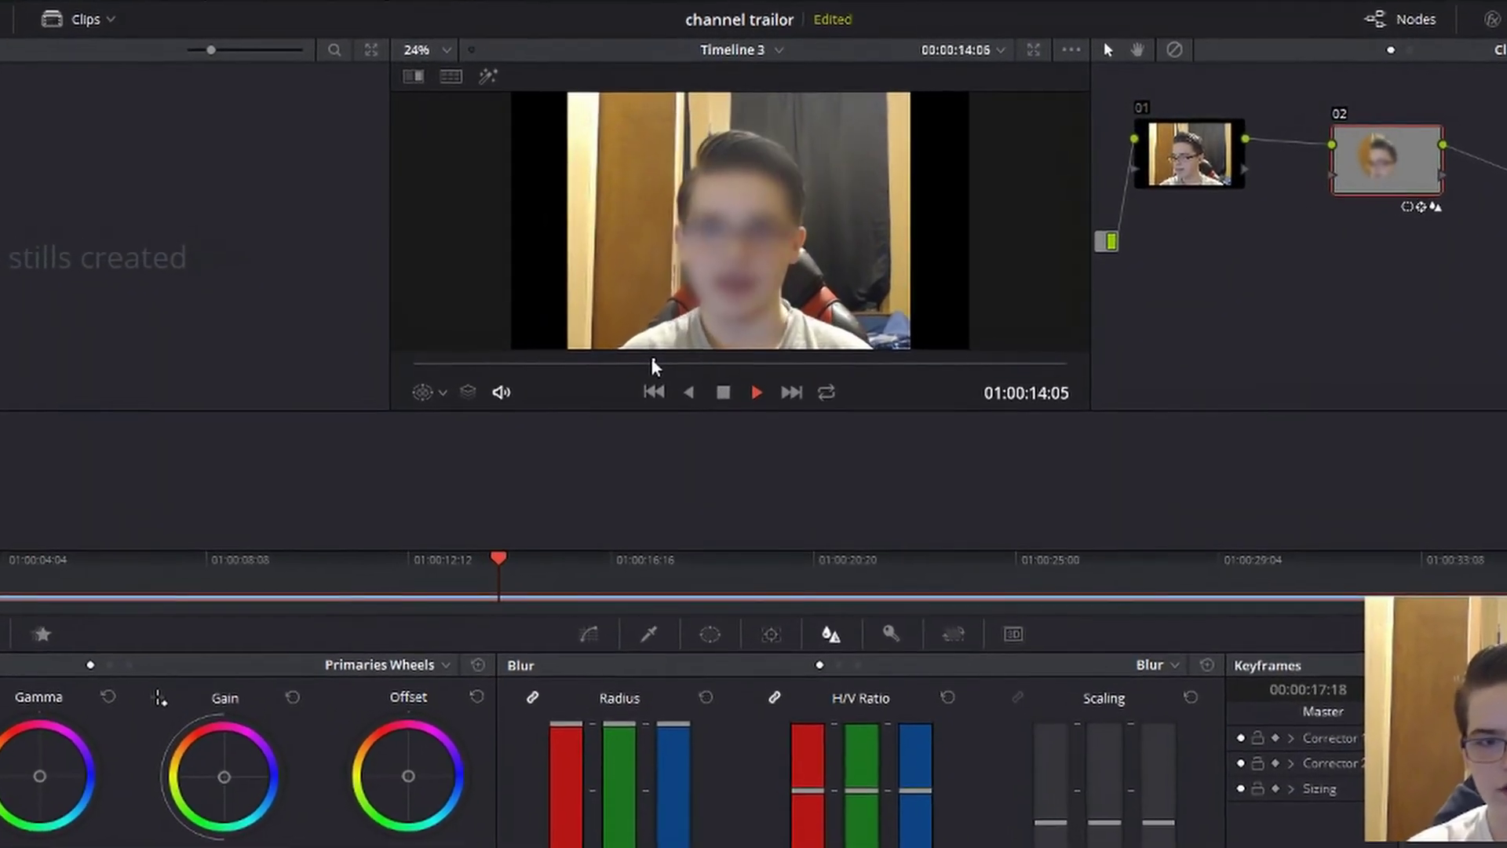
click(754, 427)
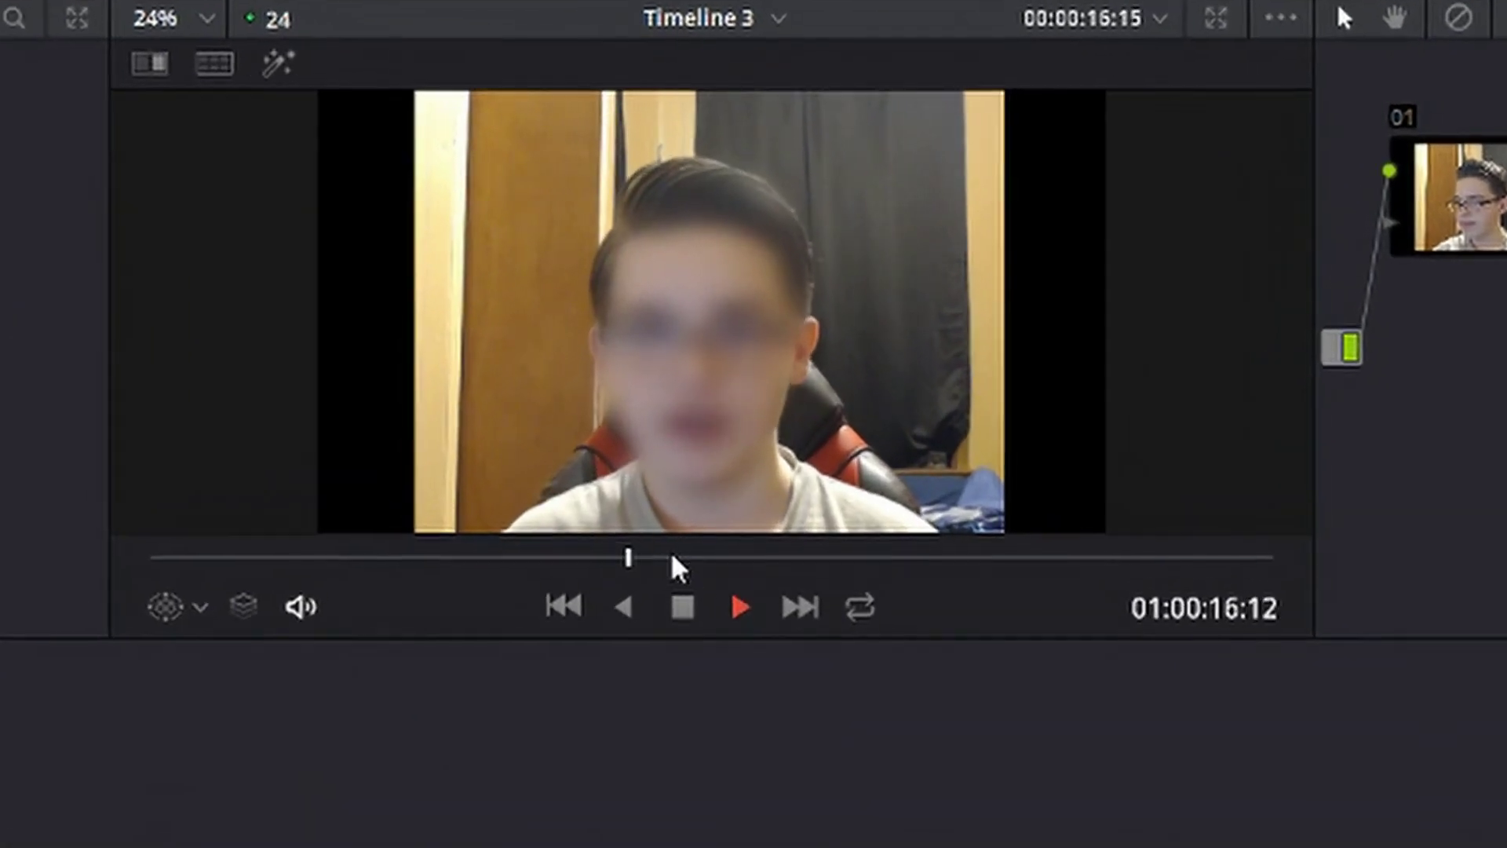
click(655, 721)
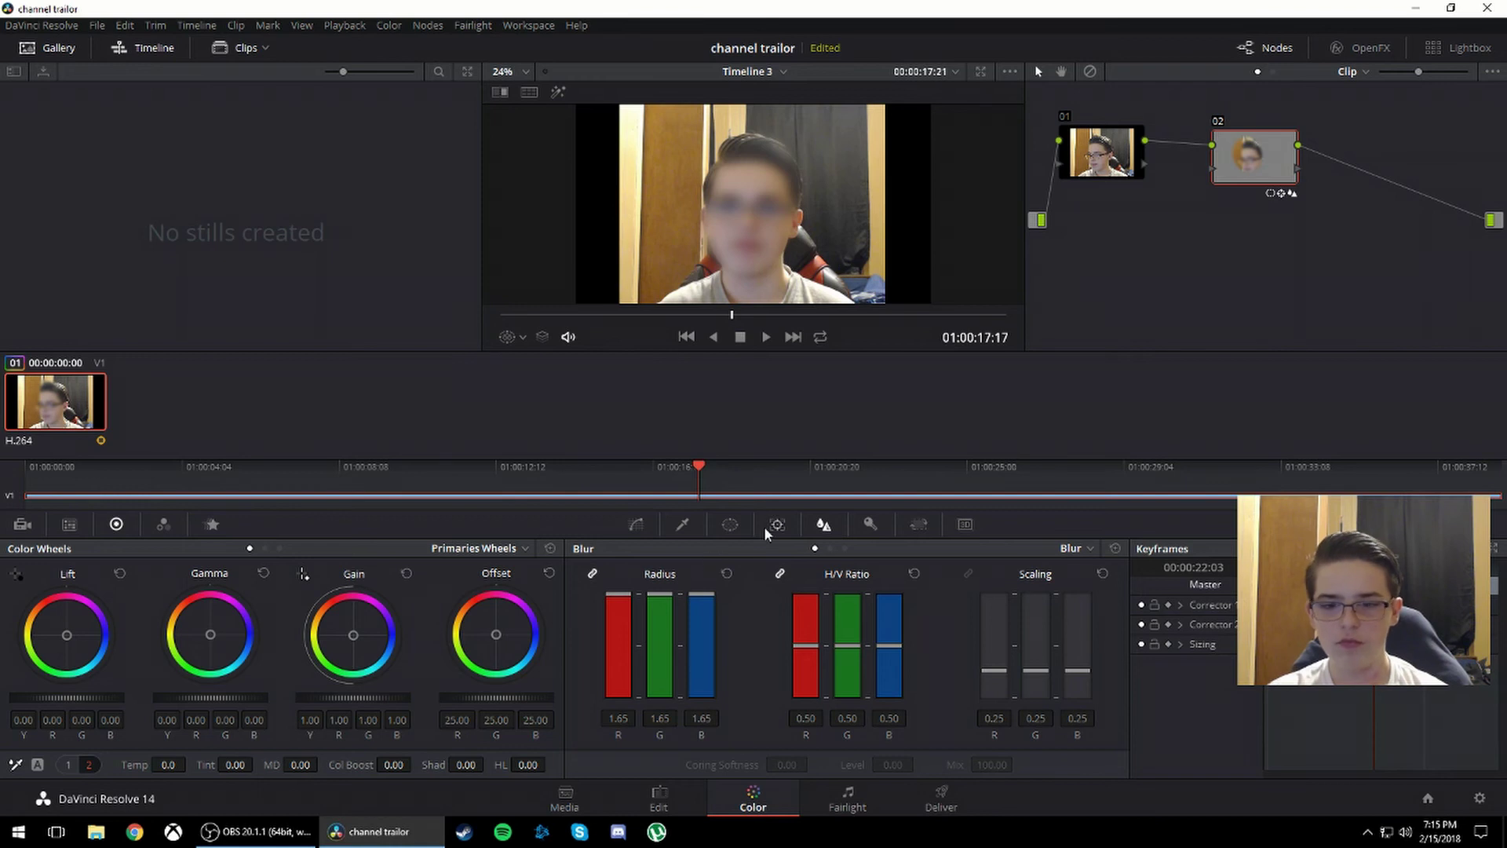
- Try the Sharpen and Mist blur modes, then look through the Key, Tracker and Sizing palettes
click(830, 548)
click(845, 548)
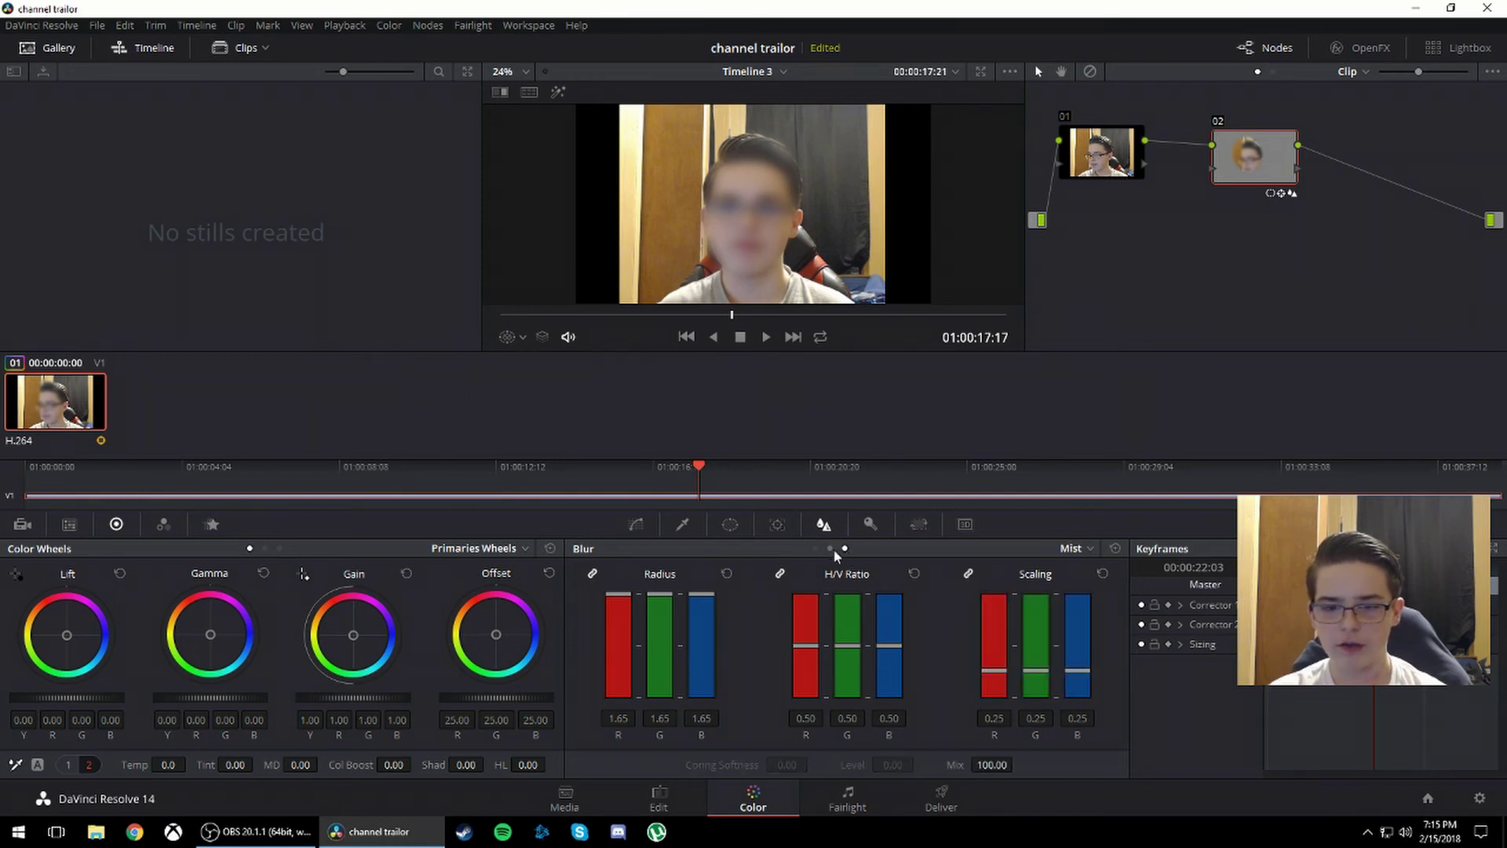
click(815, 548)
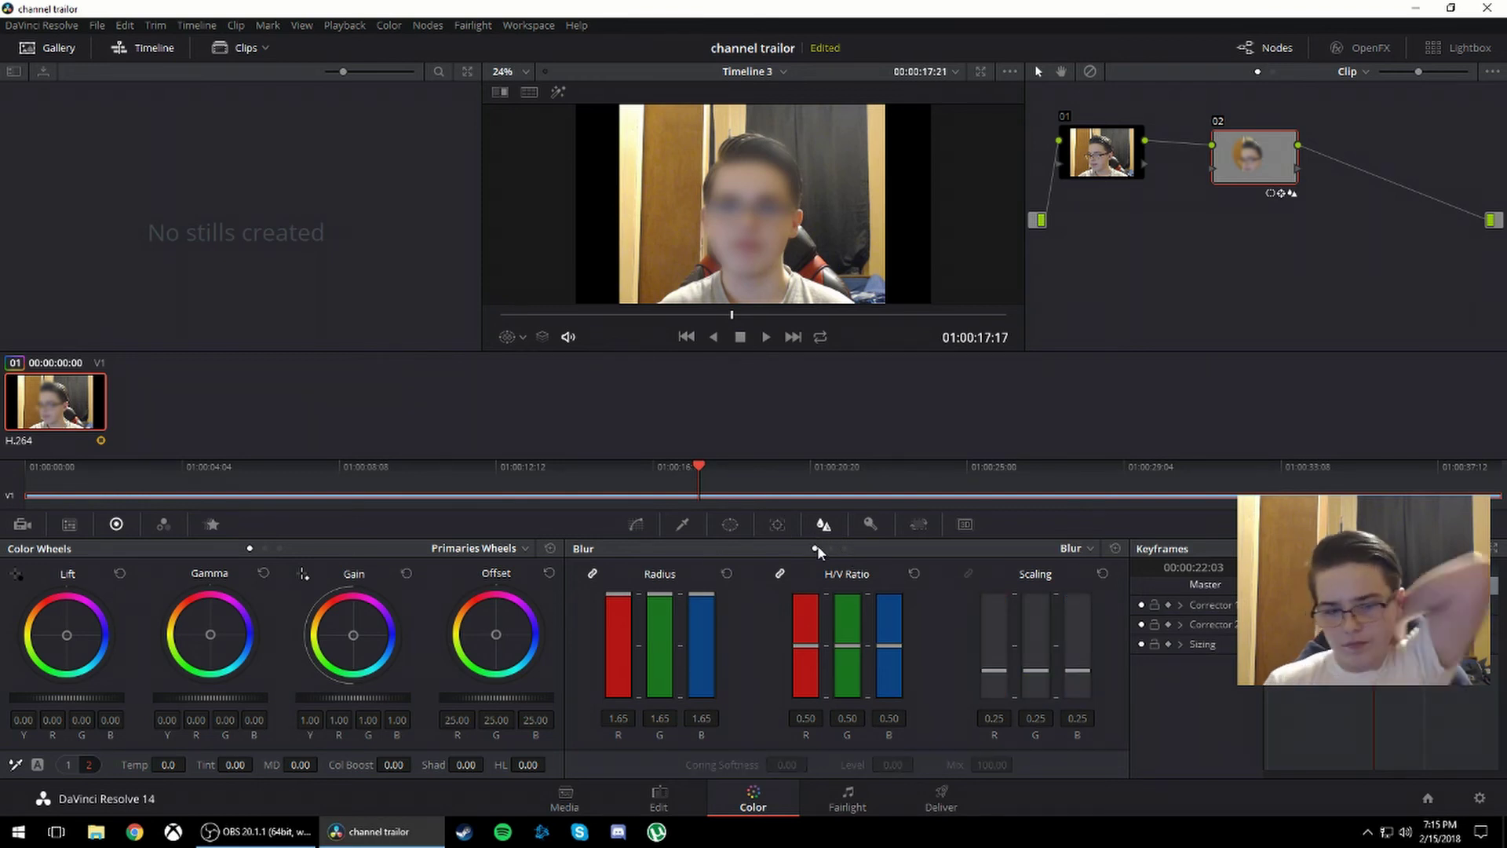
click(868, 525)
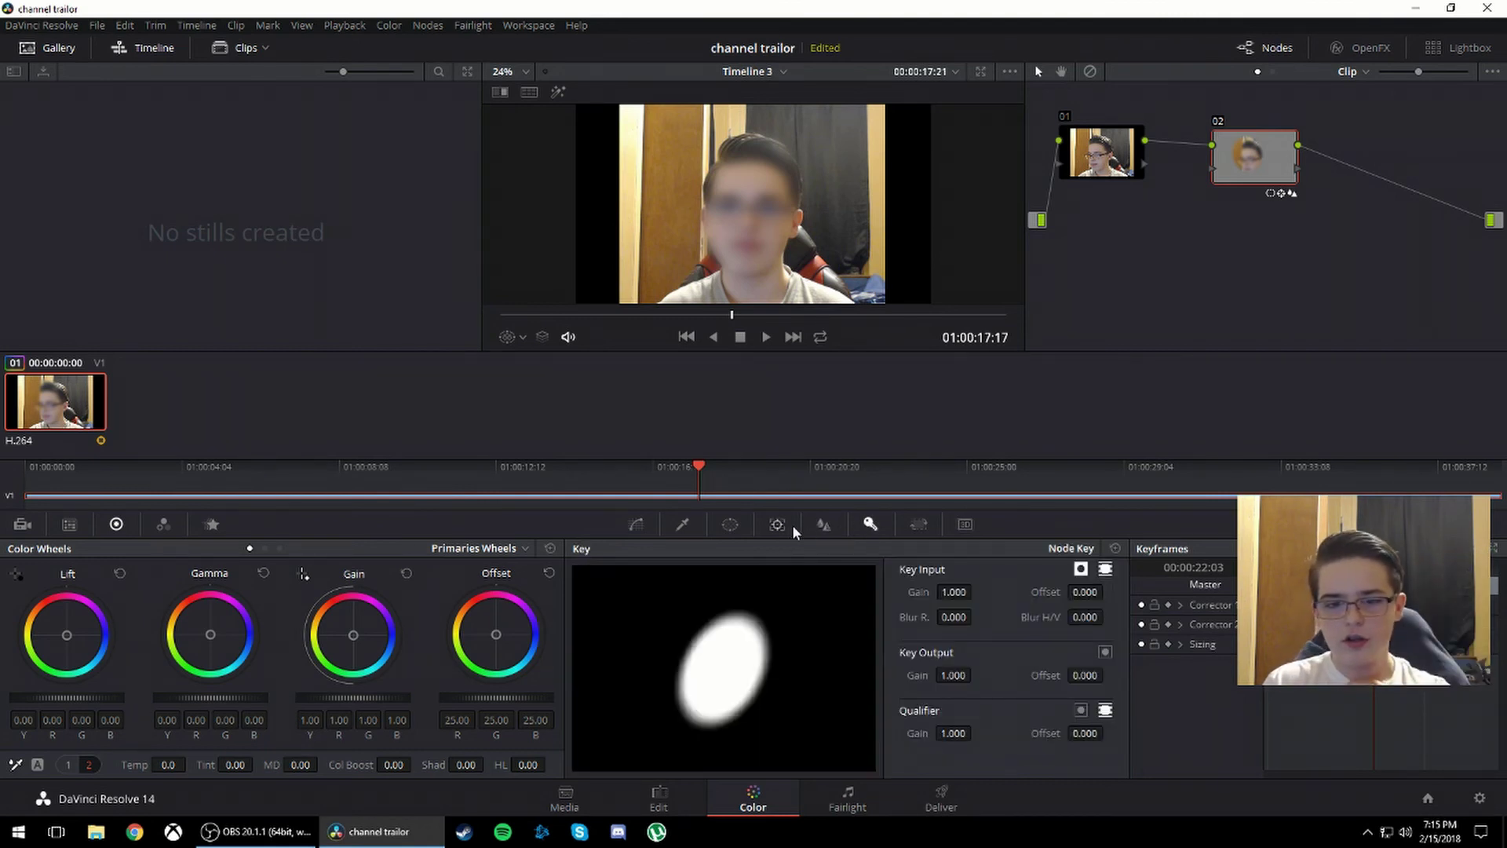
click(779, 525)
click(916, 524)
- Add a Hue vs Sat point, pull saturation near zero and slide it along the hue axis
click(635, 524)
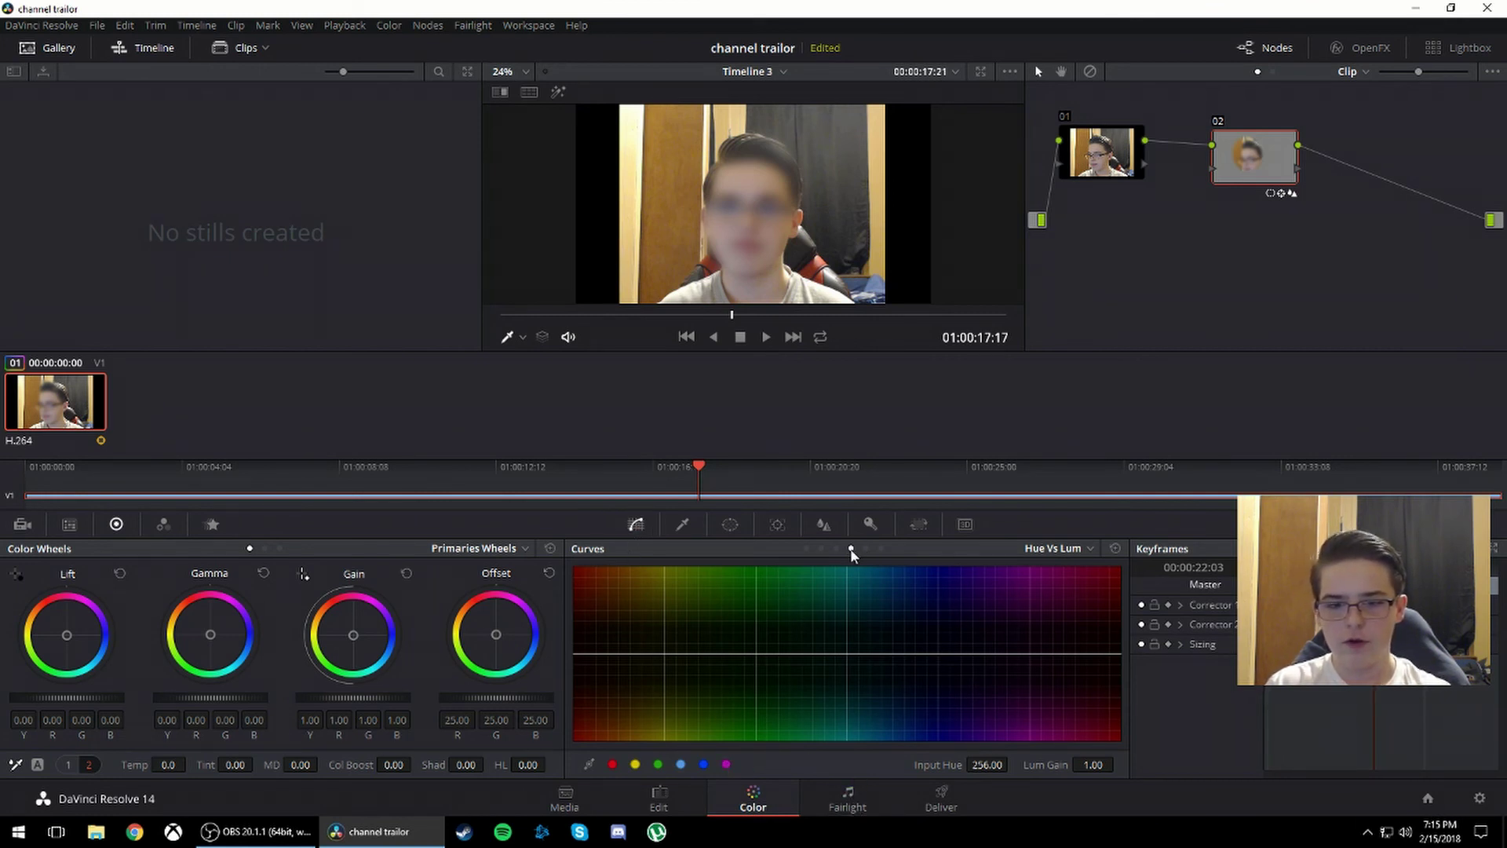
click(808, 550)
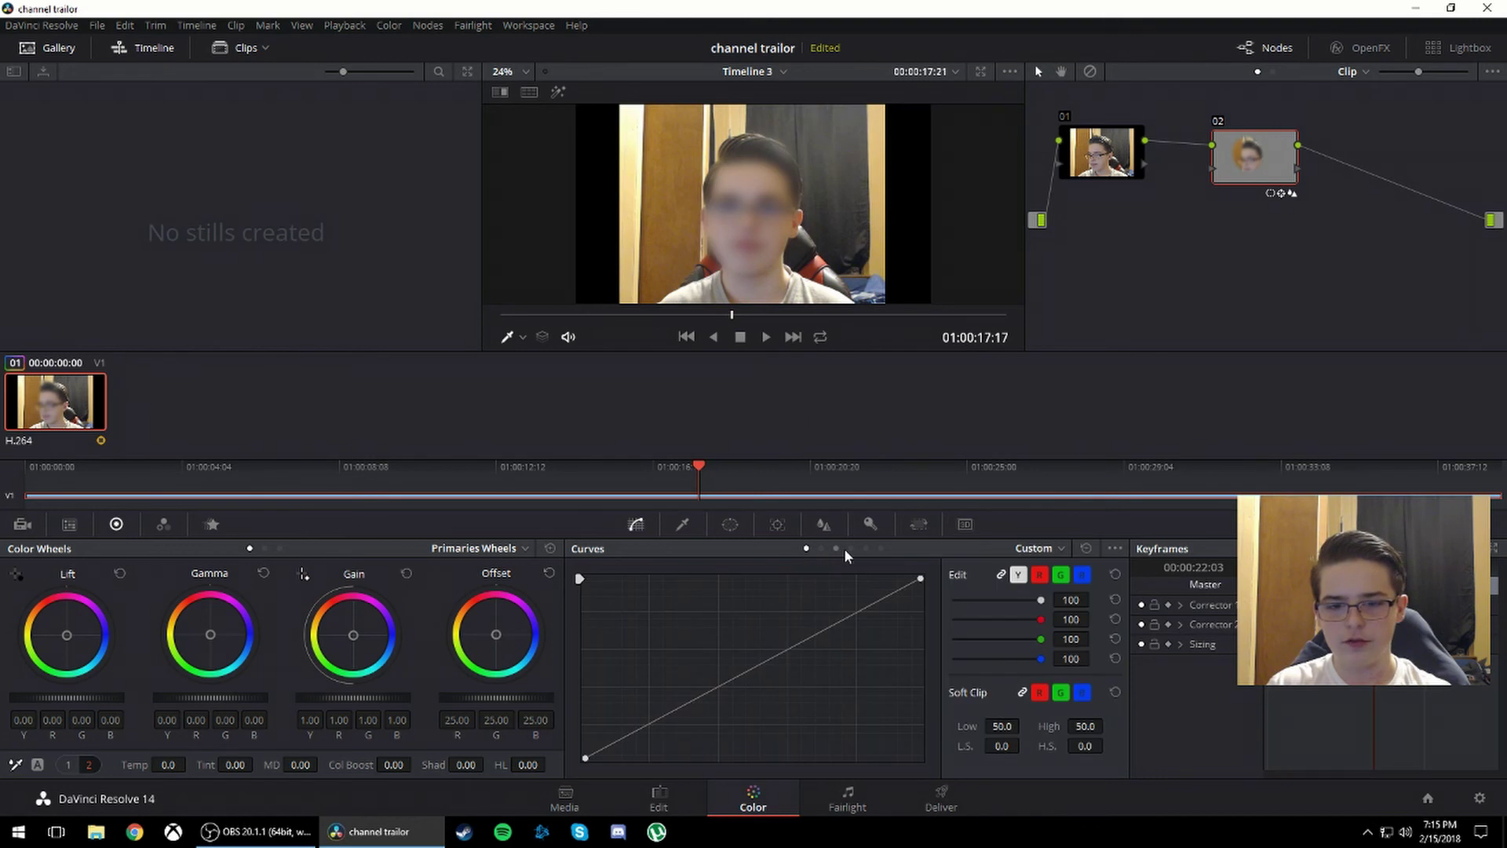
click(845, 548)
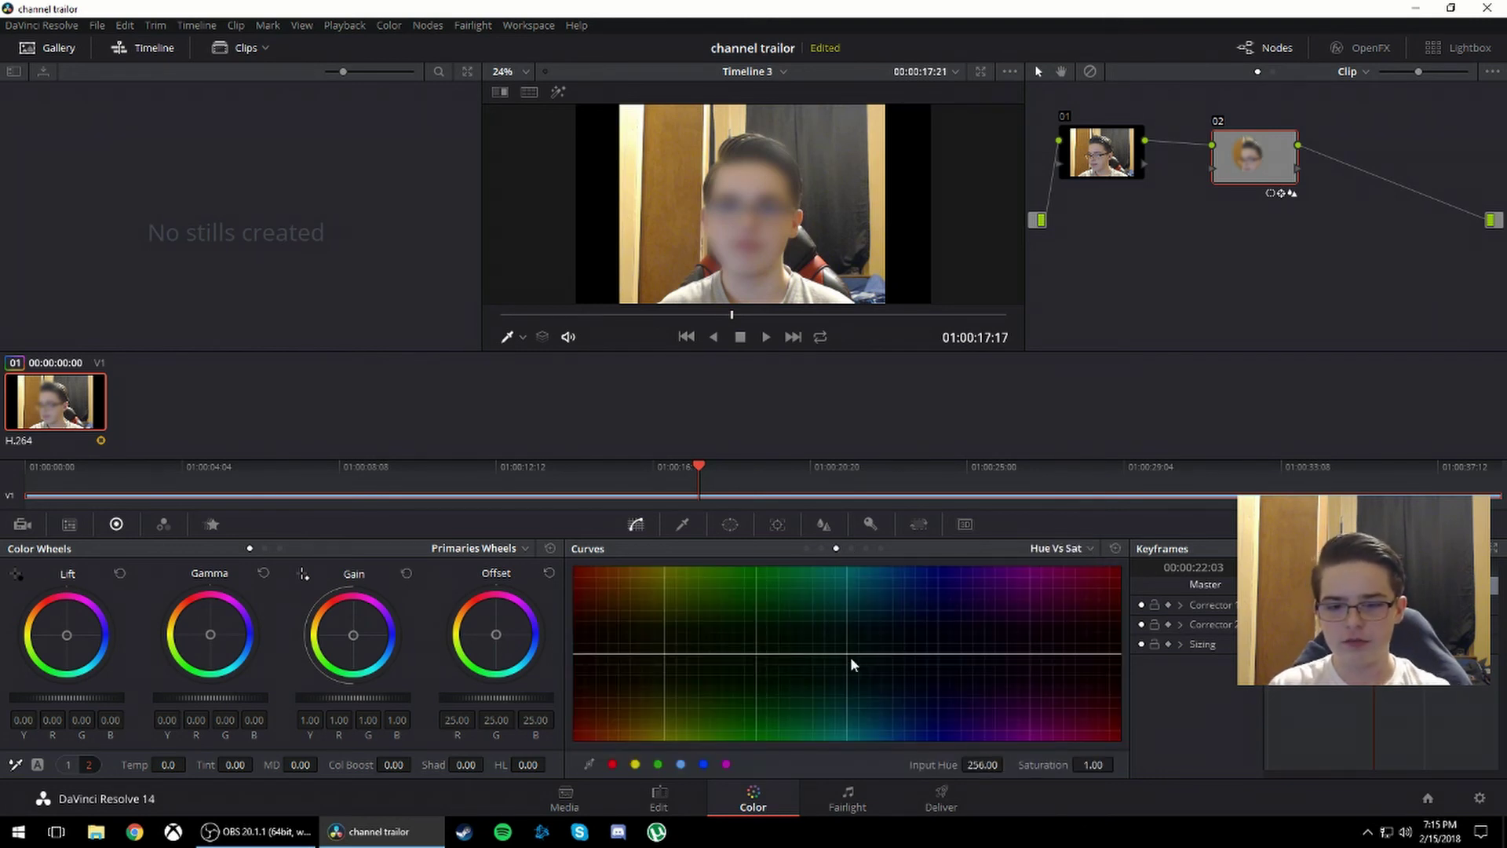
drag(849, 655, 861, 766)
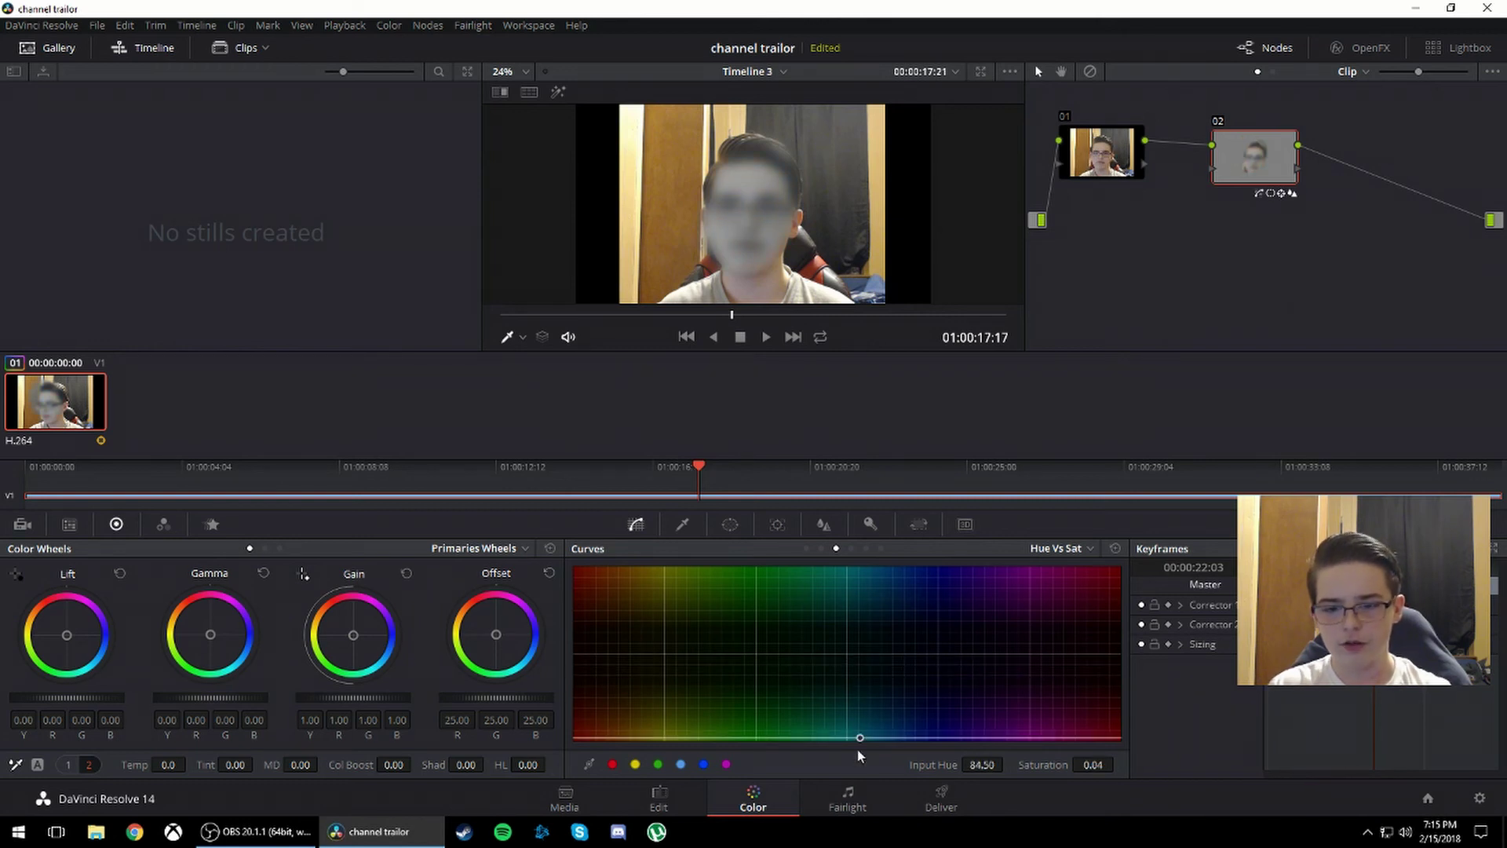
drag(859, 741, 873, 789)
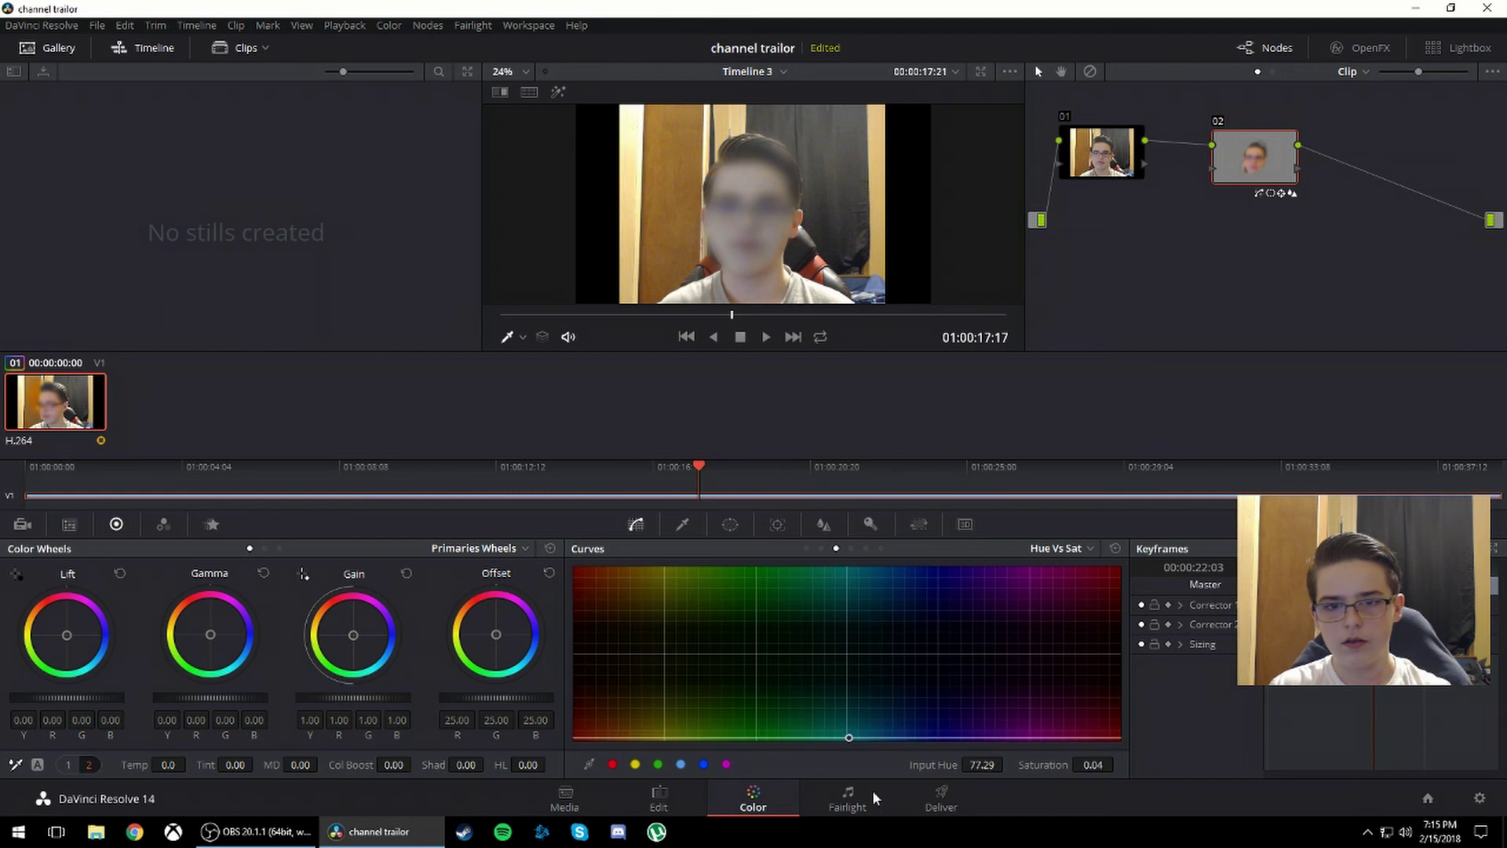
drag(981, 765, 956, 770)
drag(803, 737, 1115, 601)
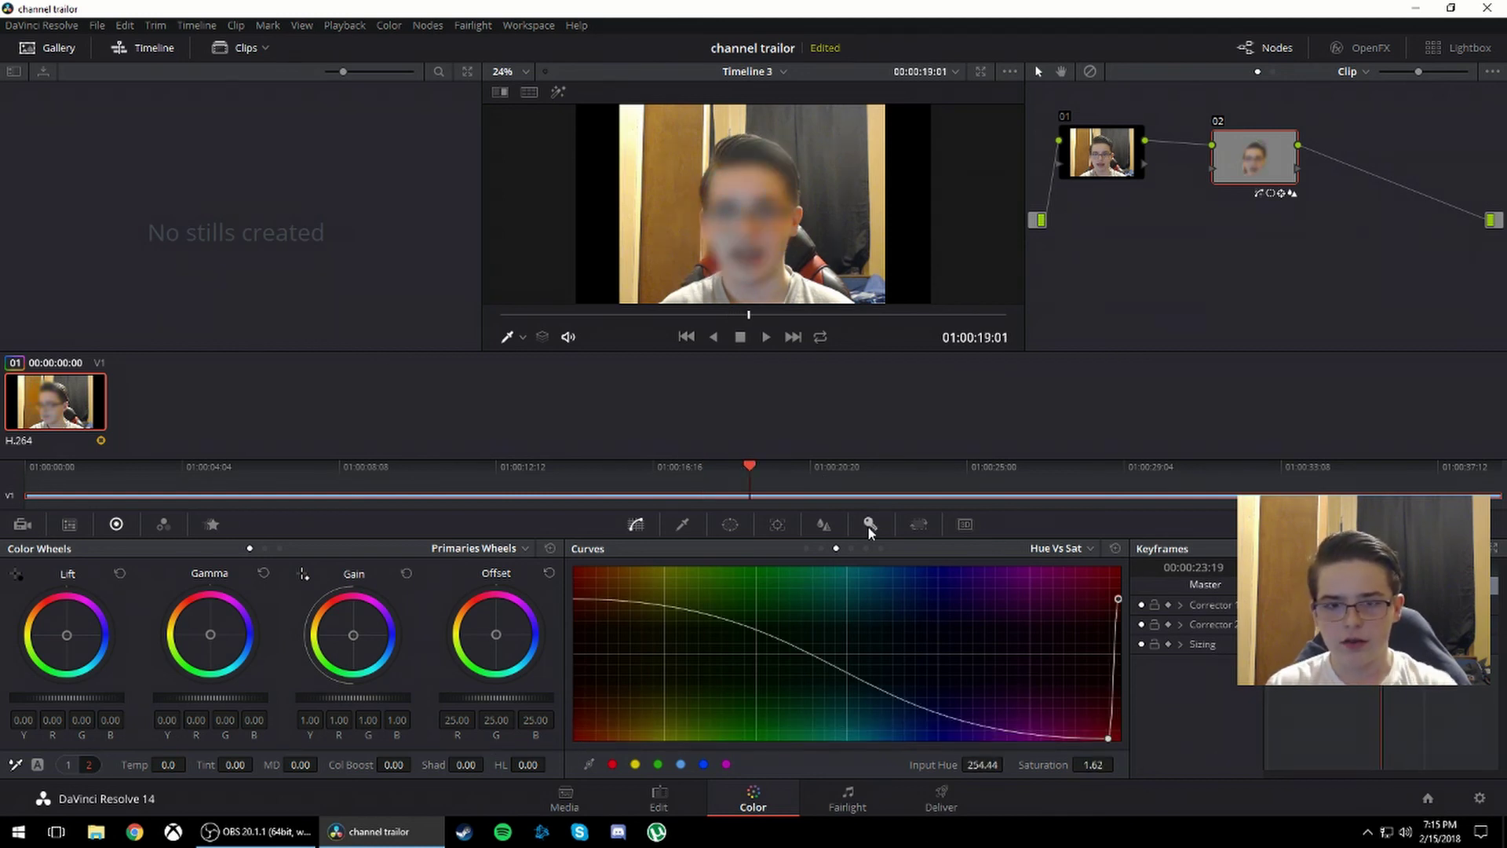